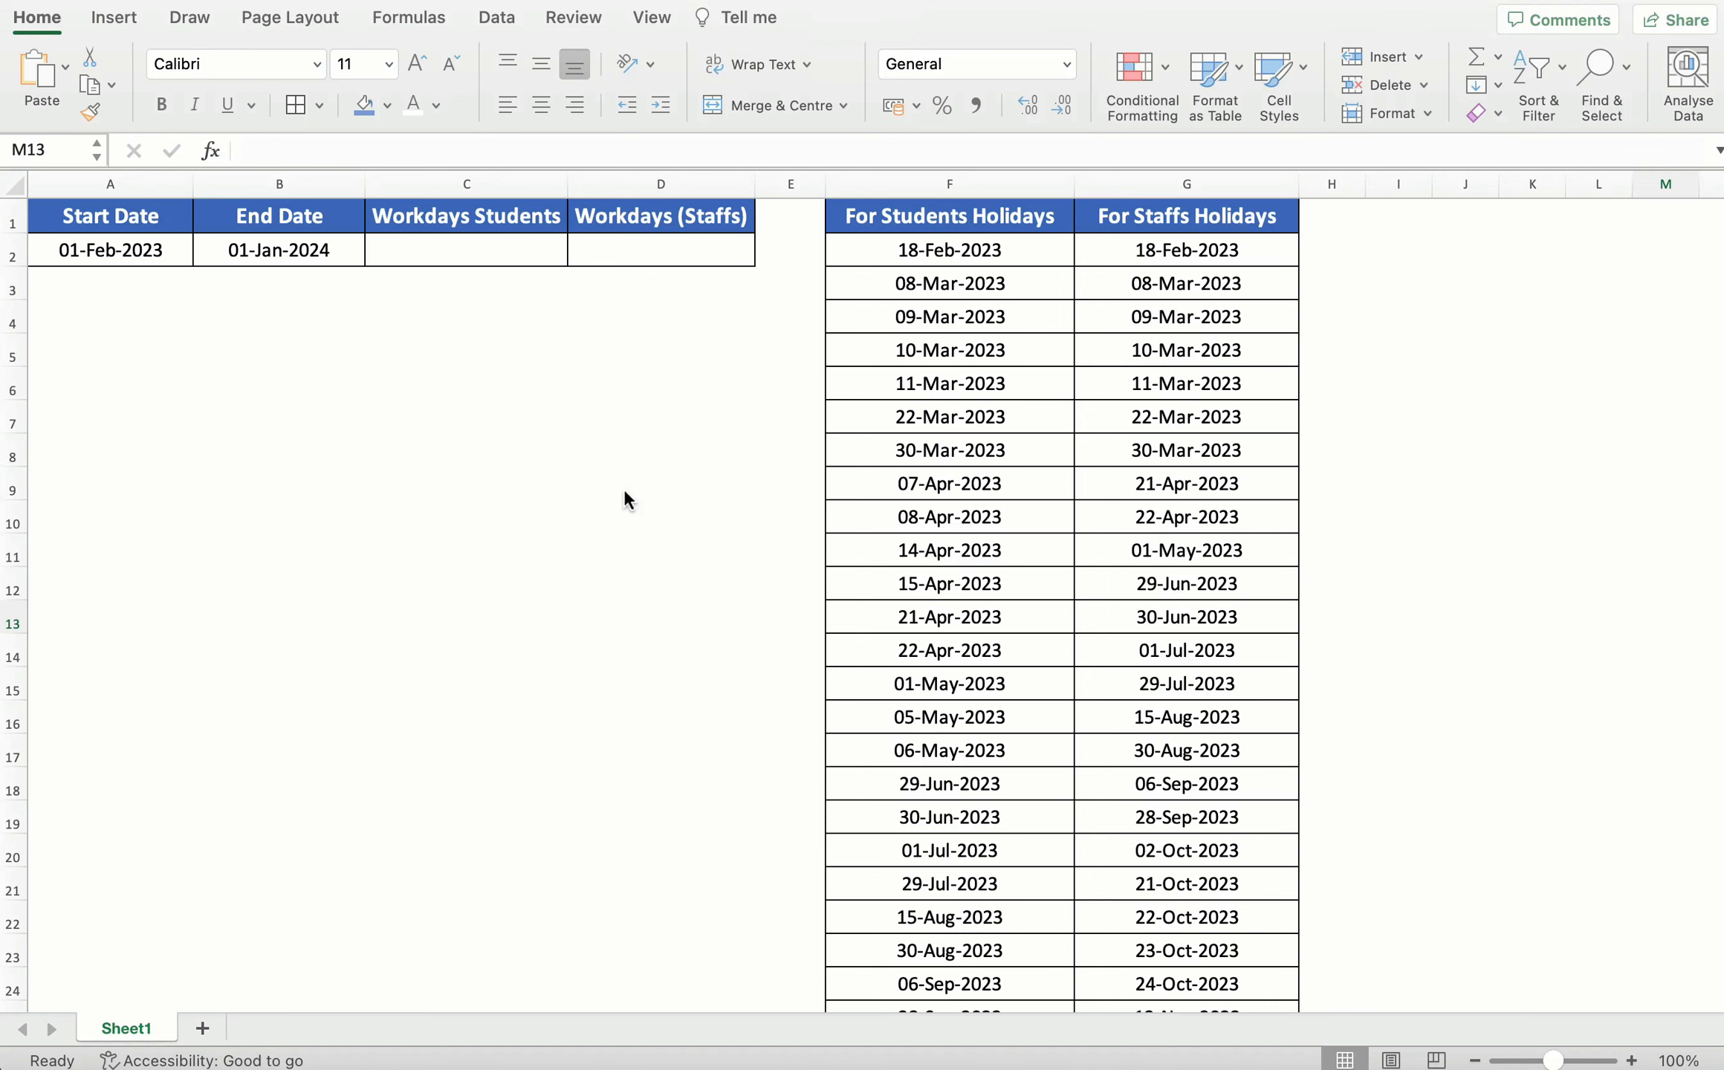
Examine the student and staff holiday lists, the two workdays columns, and the start and end dates.
left_click(995, 226)
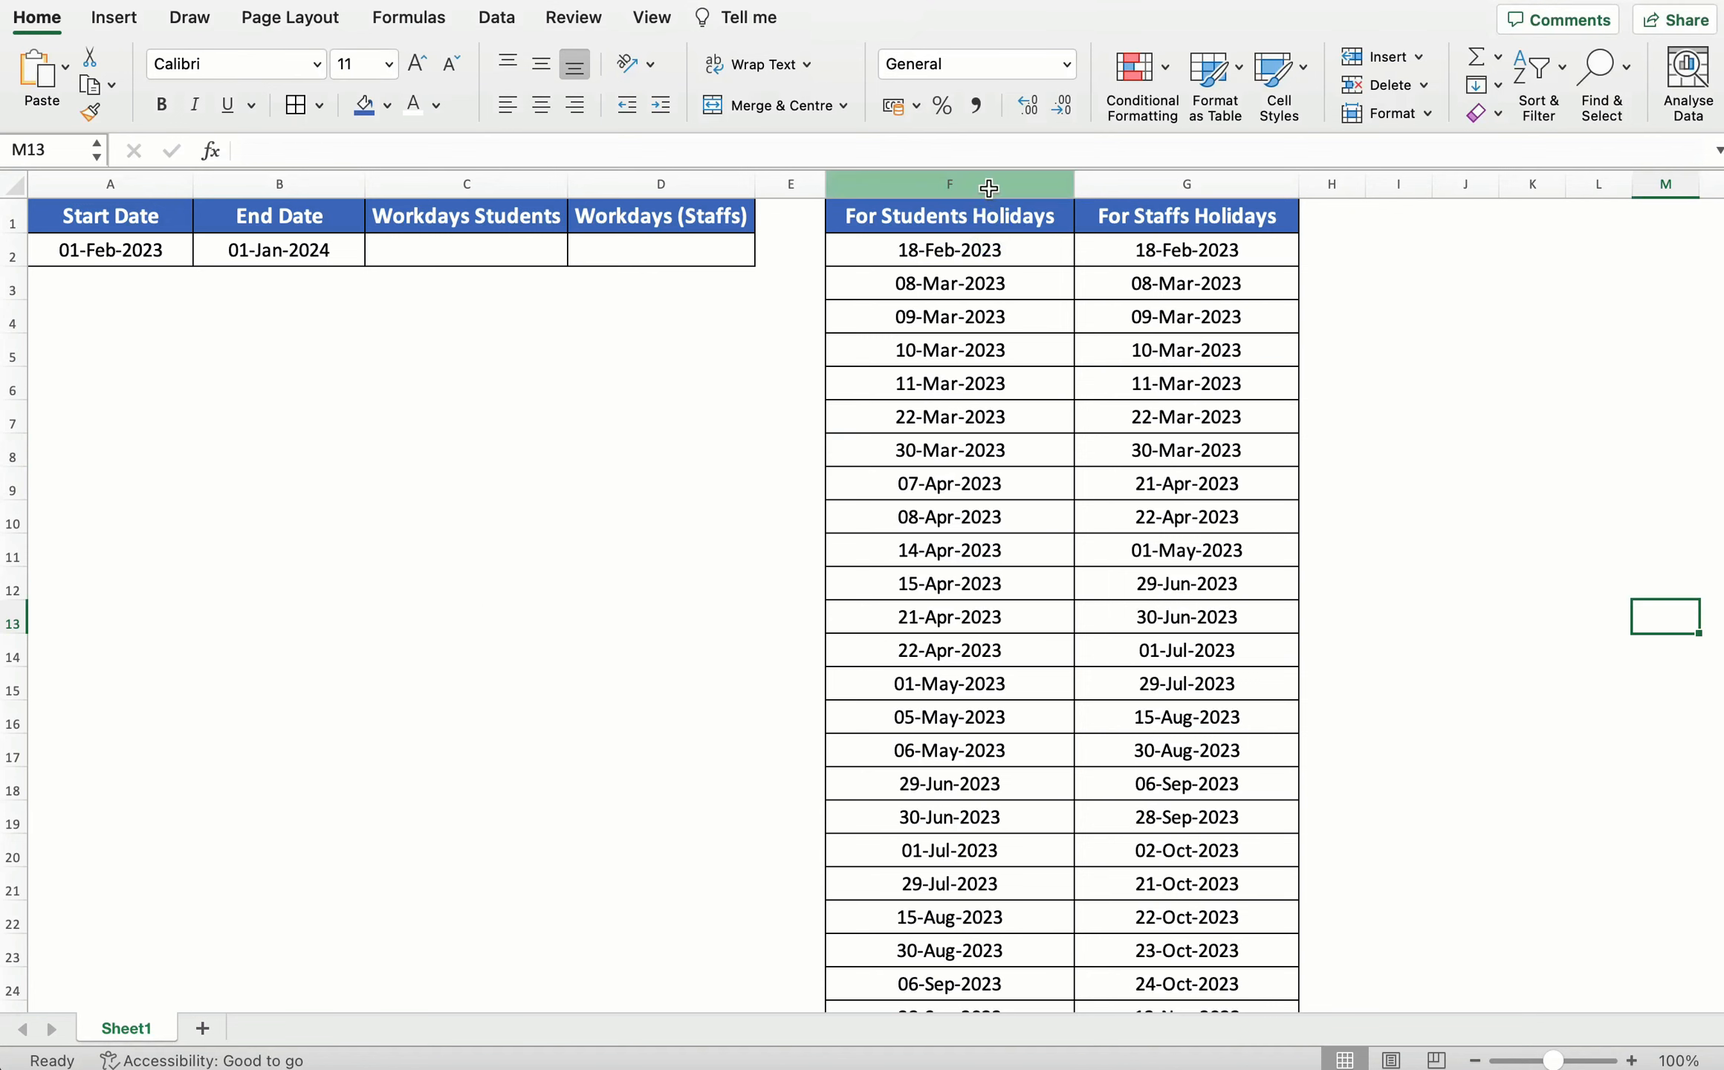
left_click(989, 183)
left_click(1203, 191)
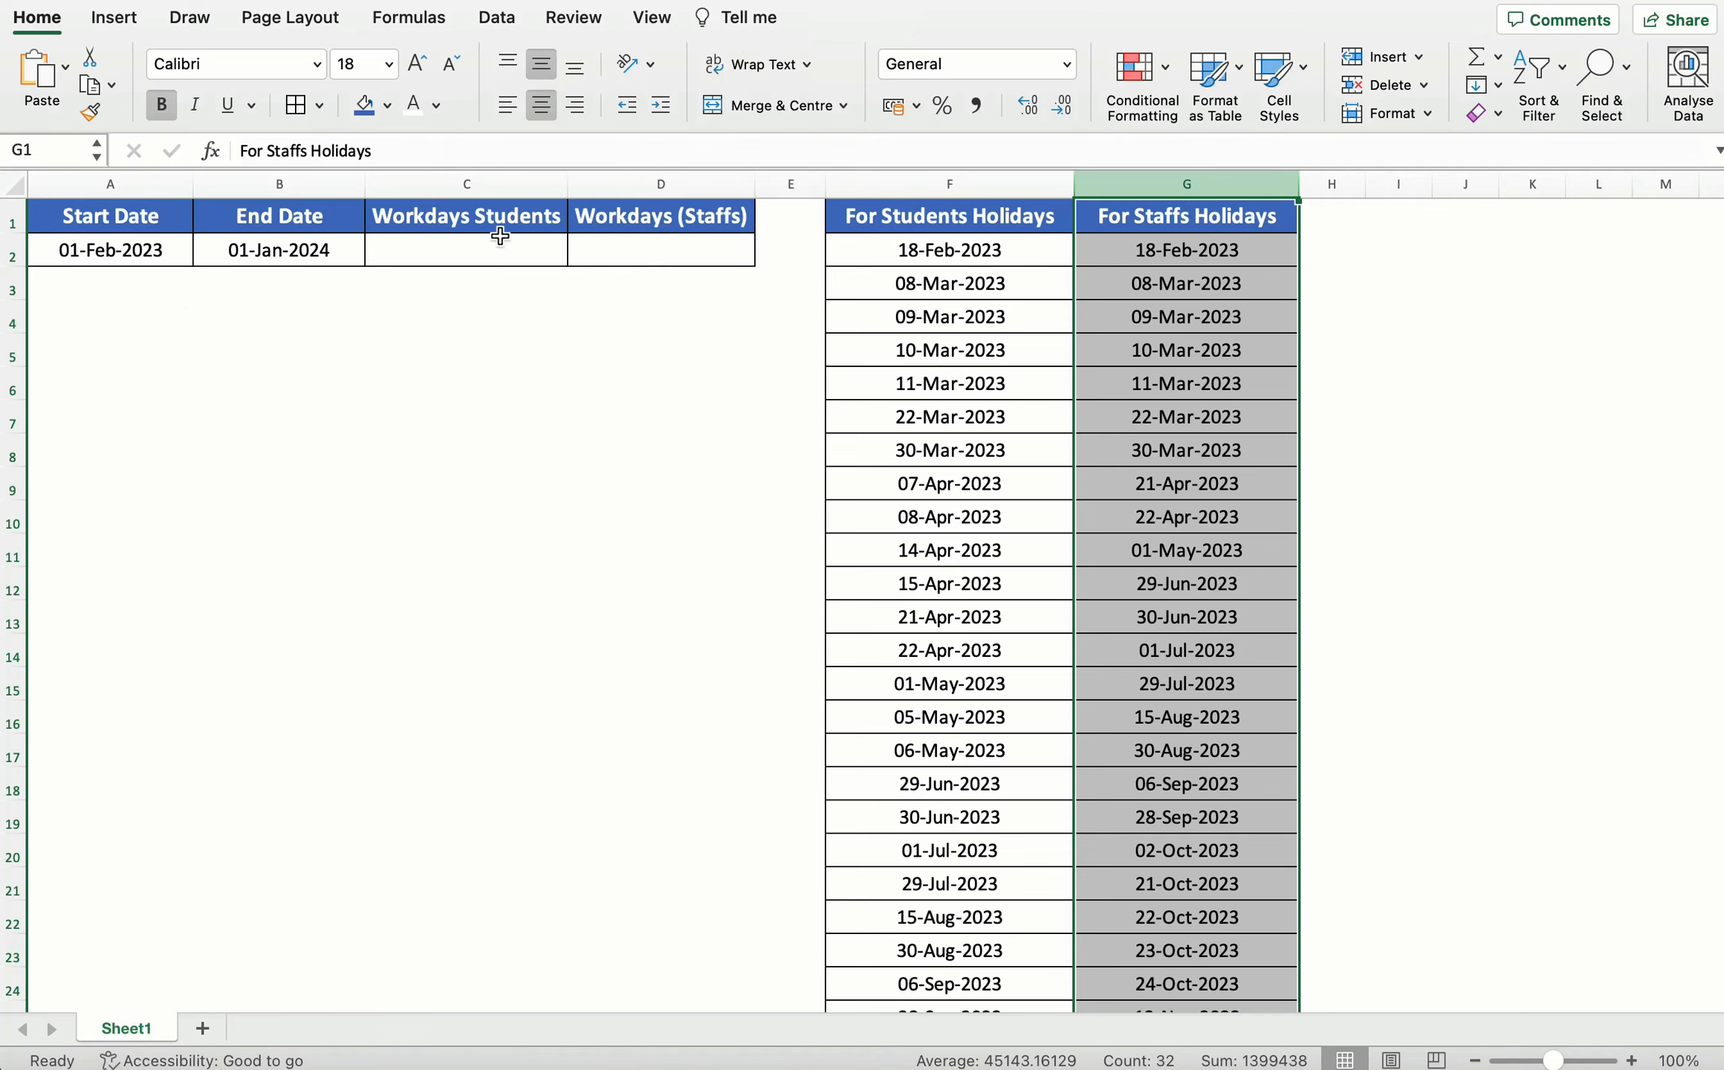
left_click(490, 185)
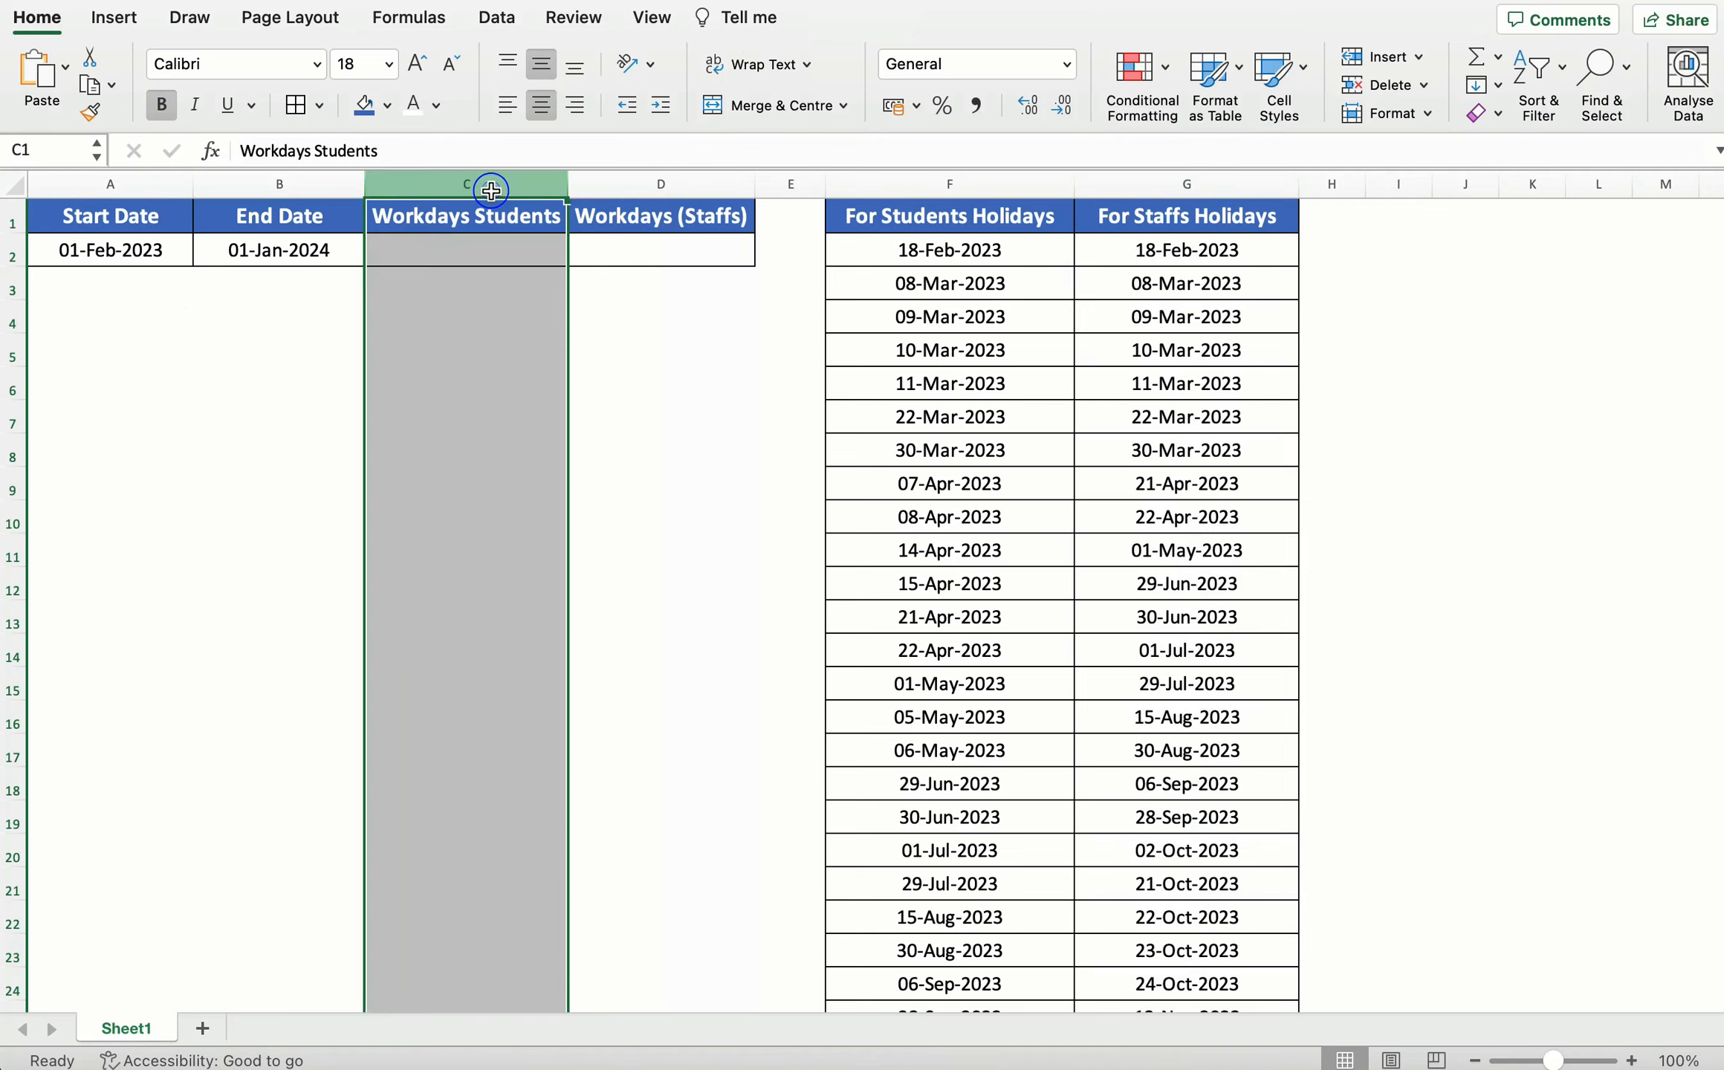
left_click(643, 184)
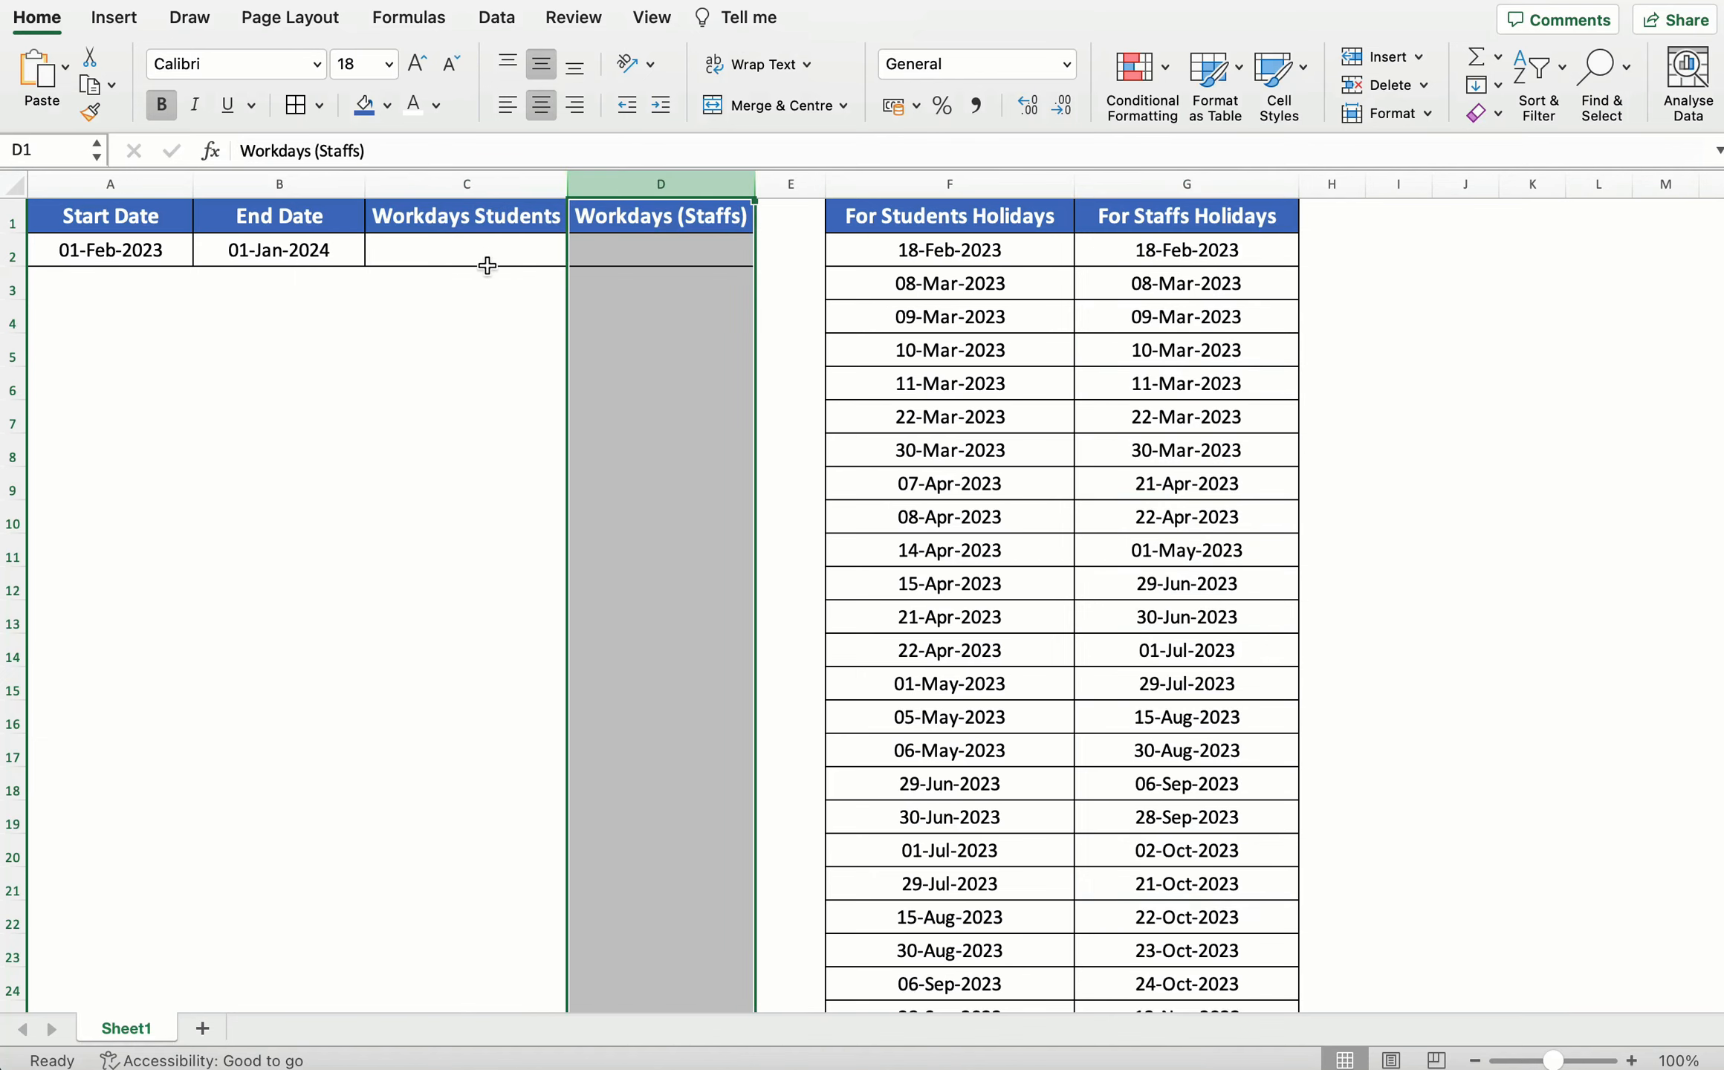
left_click(94, 251)
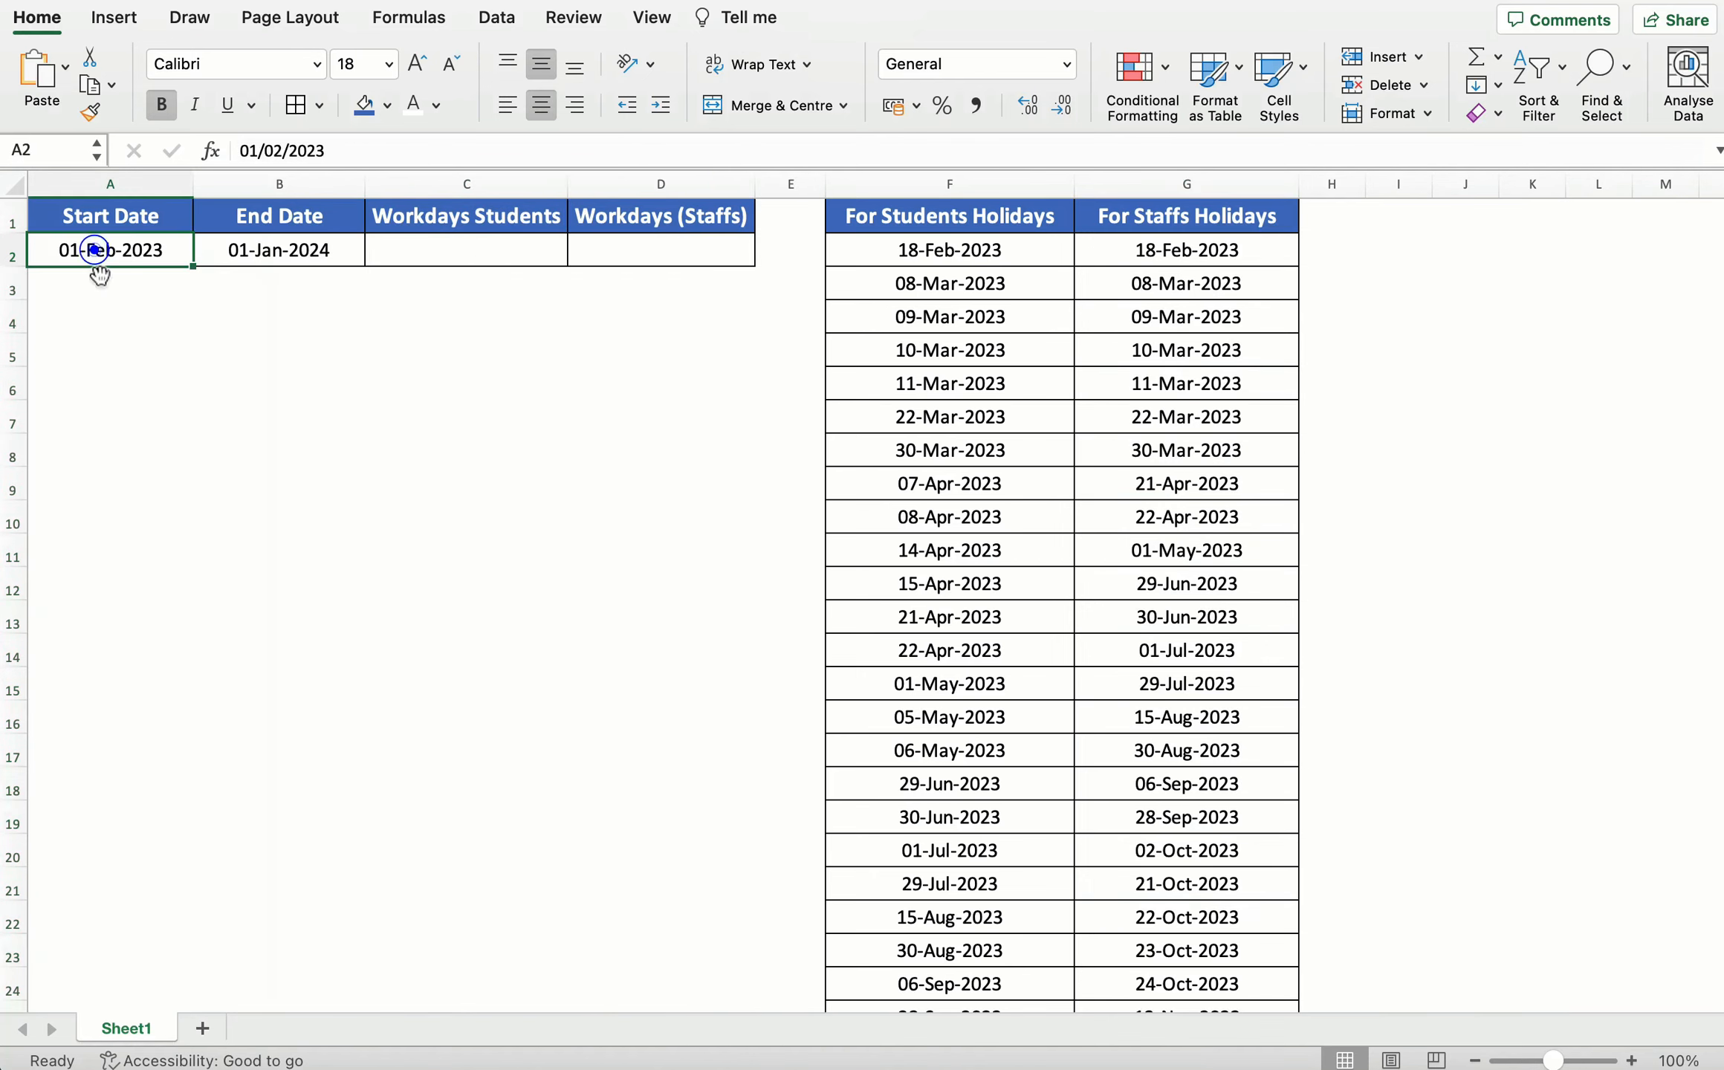
left_click(300, 265)
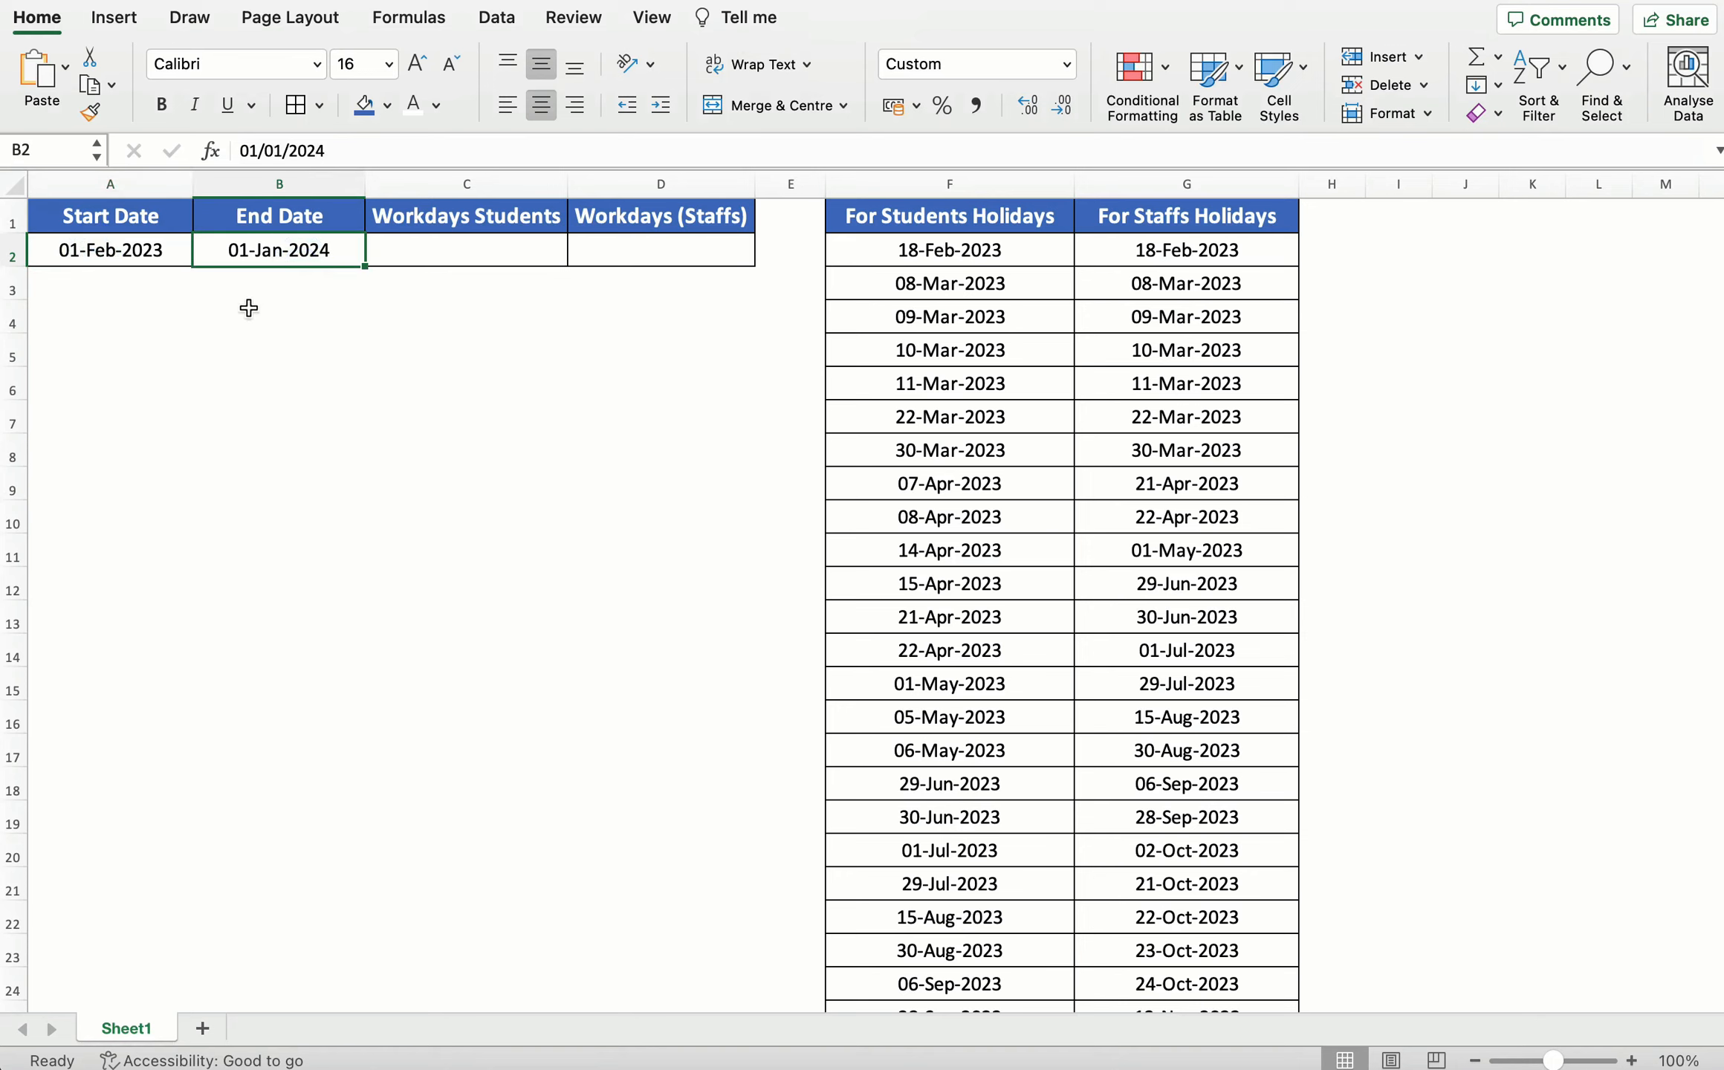
left_click(151, 250)
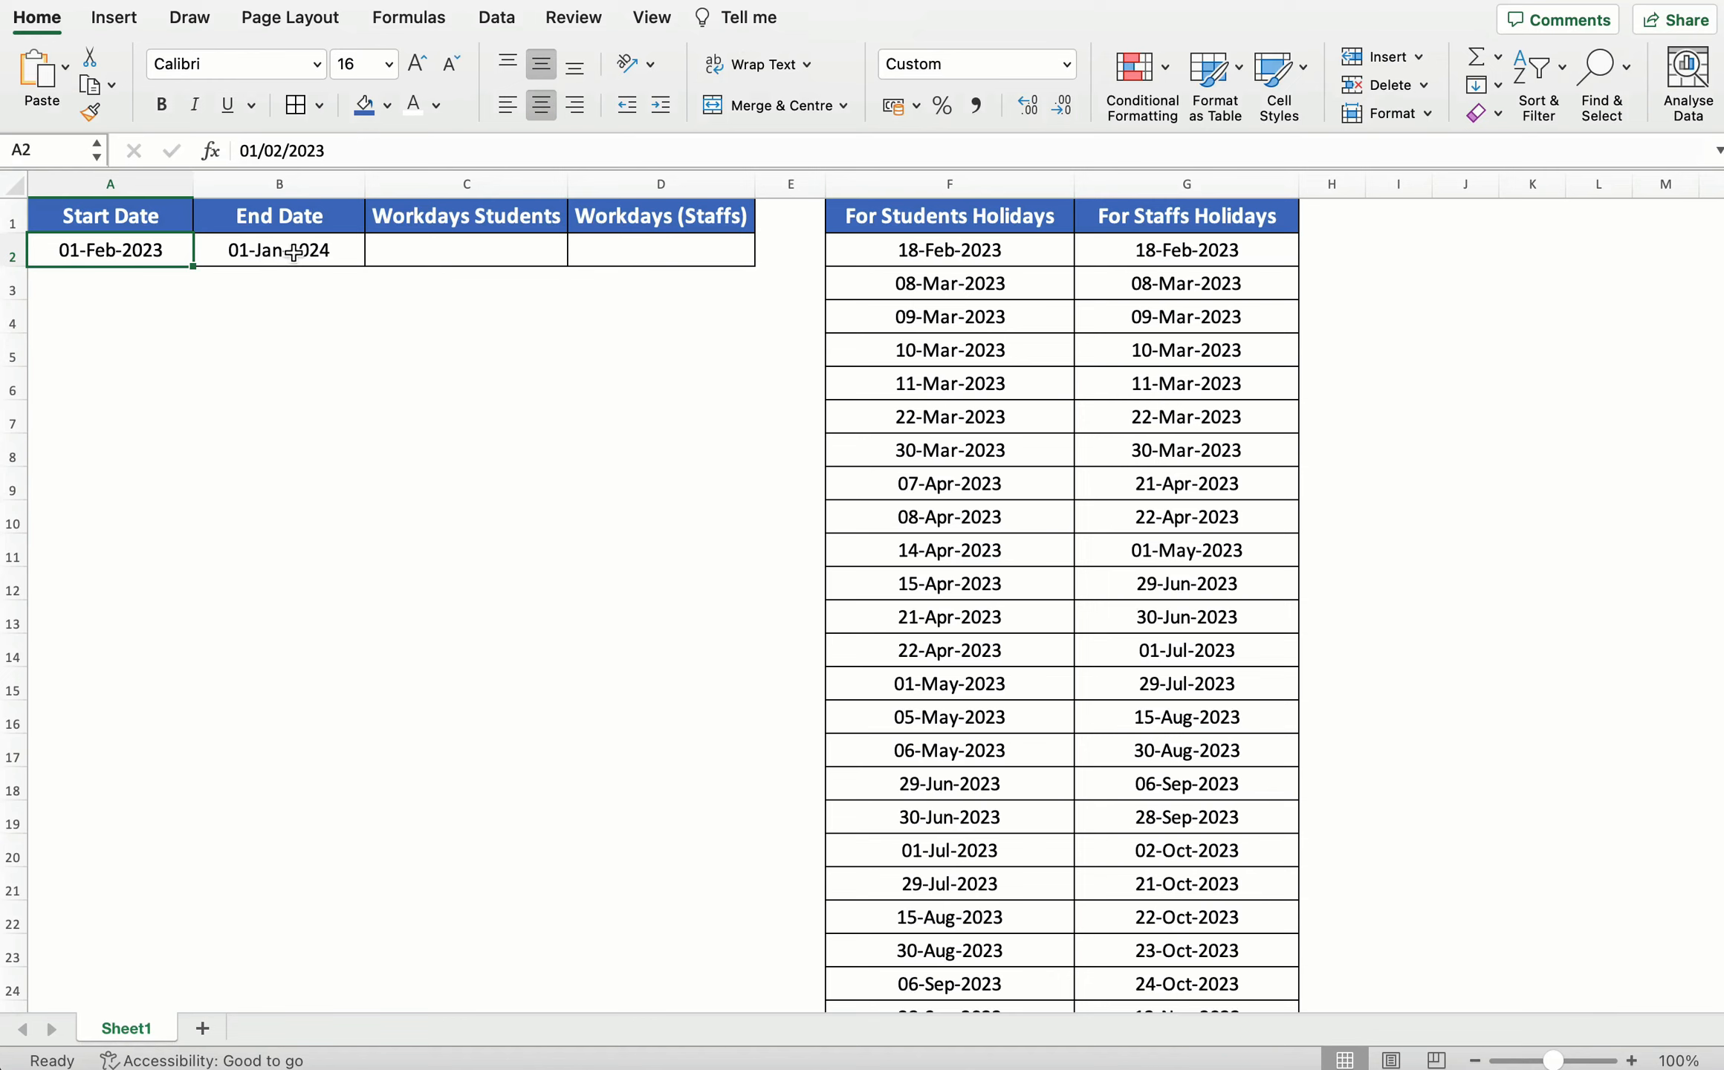
Begin a NETWORKDAYS.INTL formula in C2 with start date A2, end date B2 and weekend option 11 (Sunday only).
left_click(422, 243)
type("=netwo")
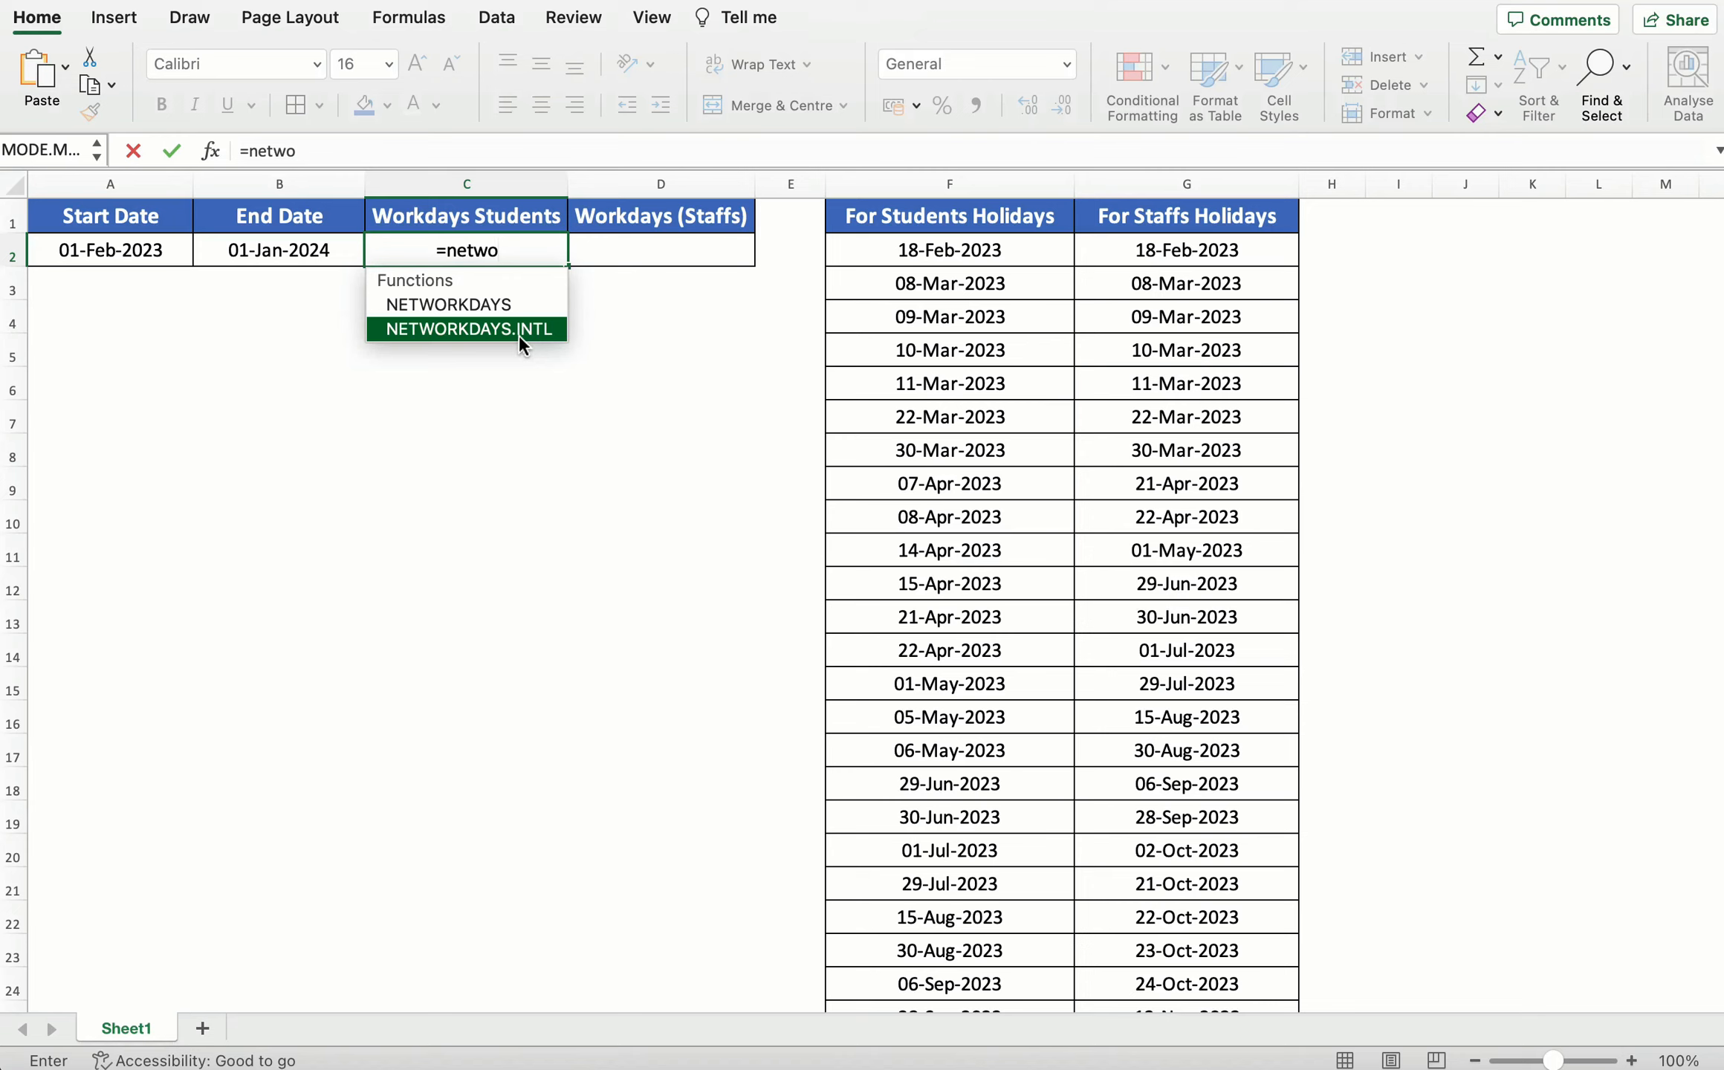
double_click(439, 327)
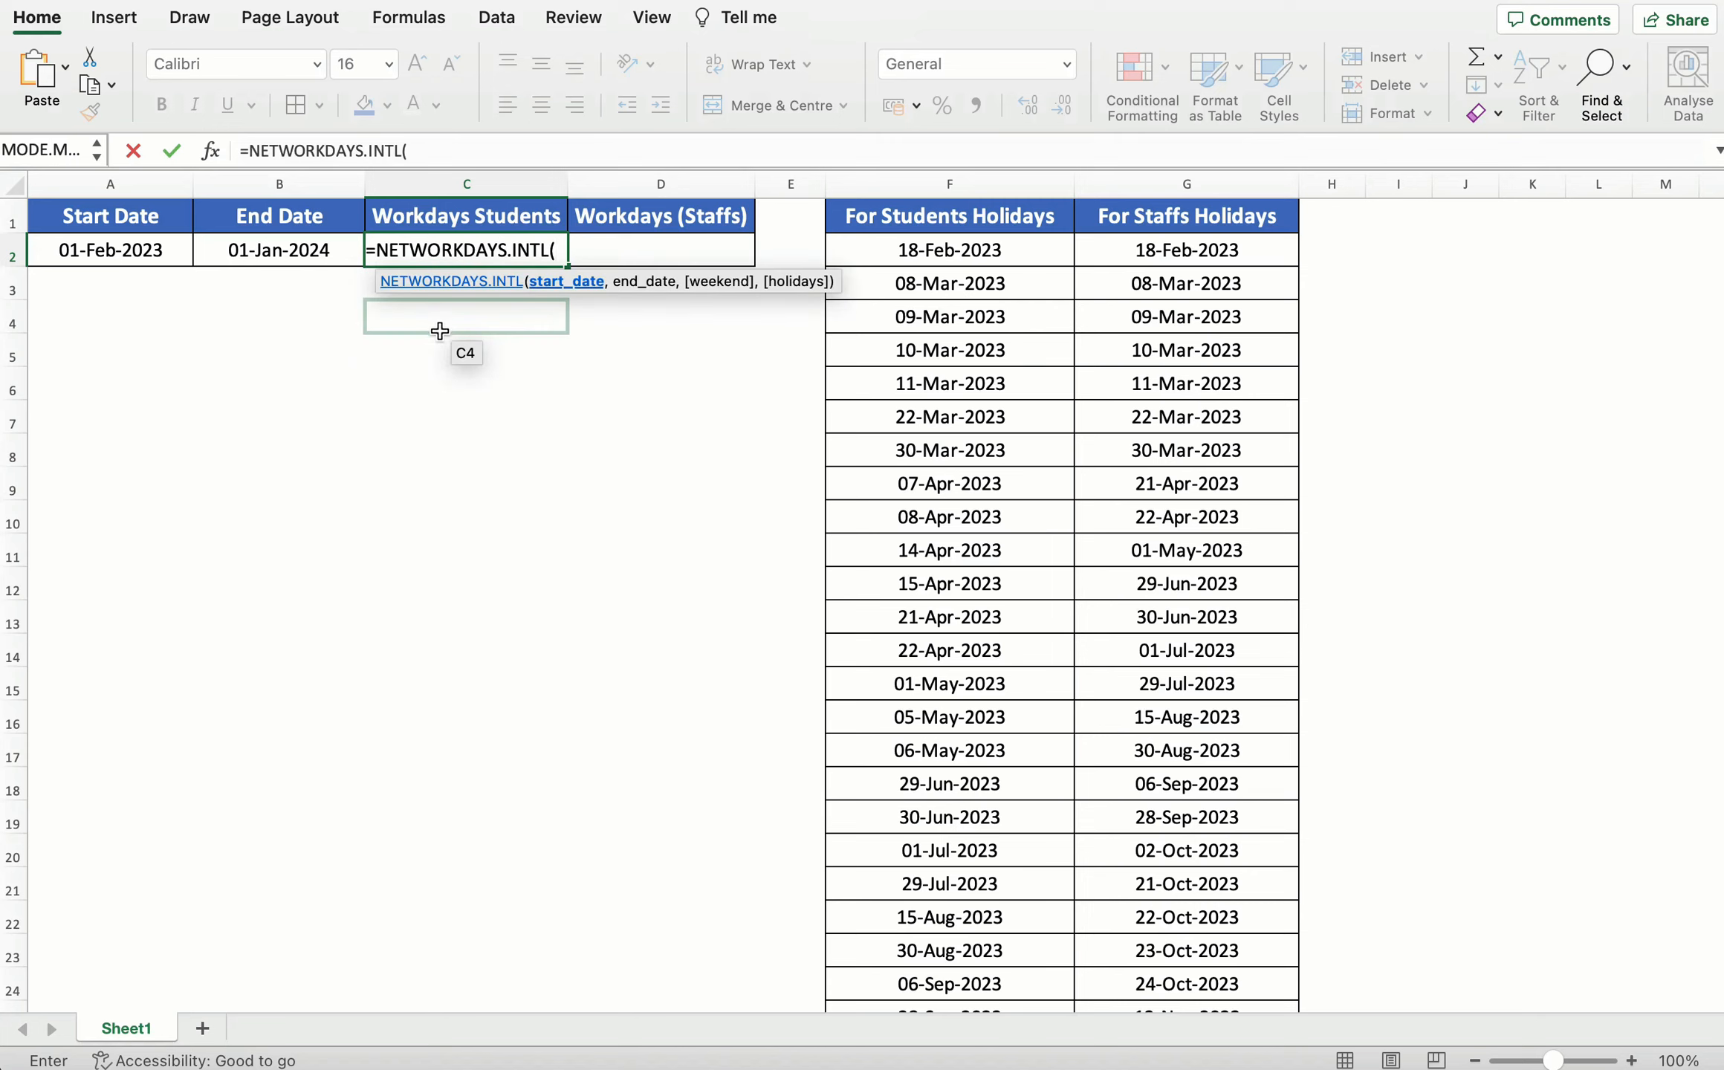
left_click(134, 246)
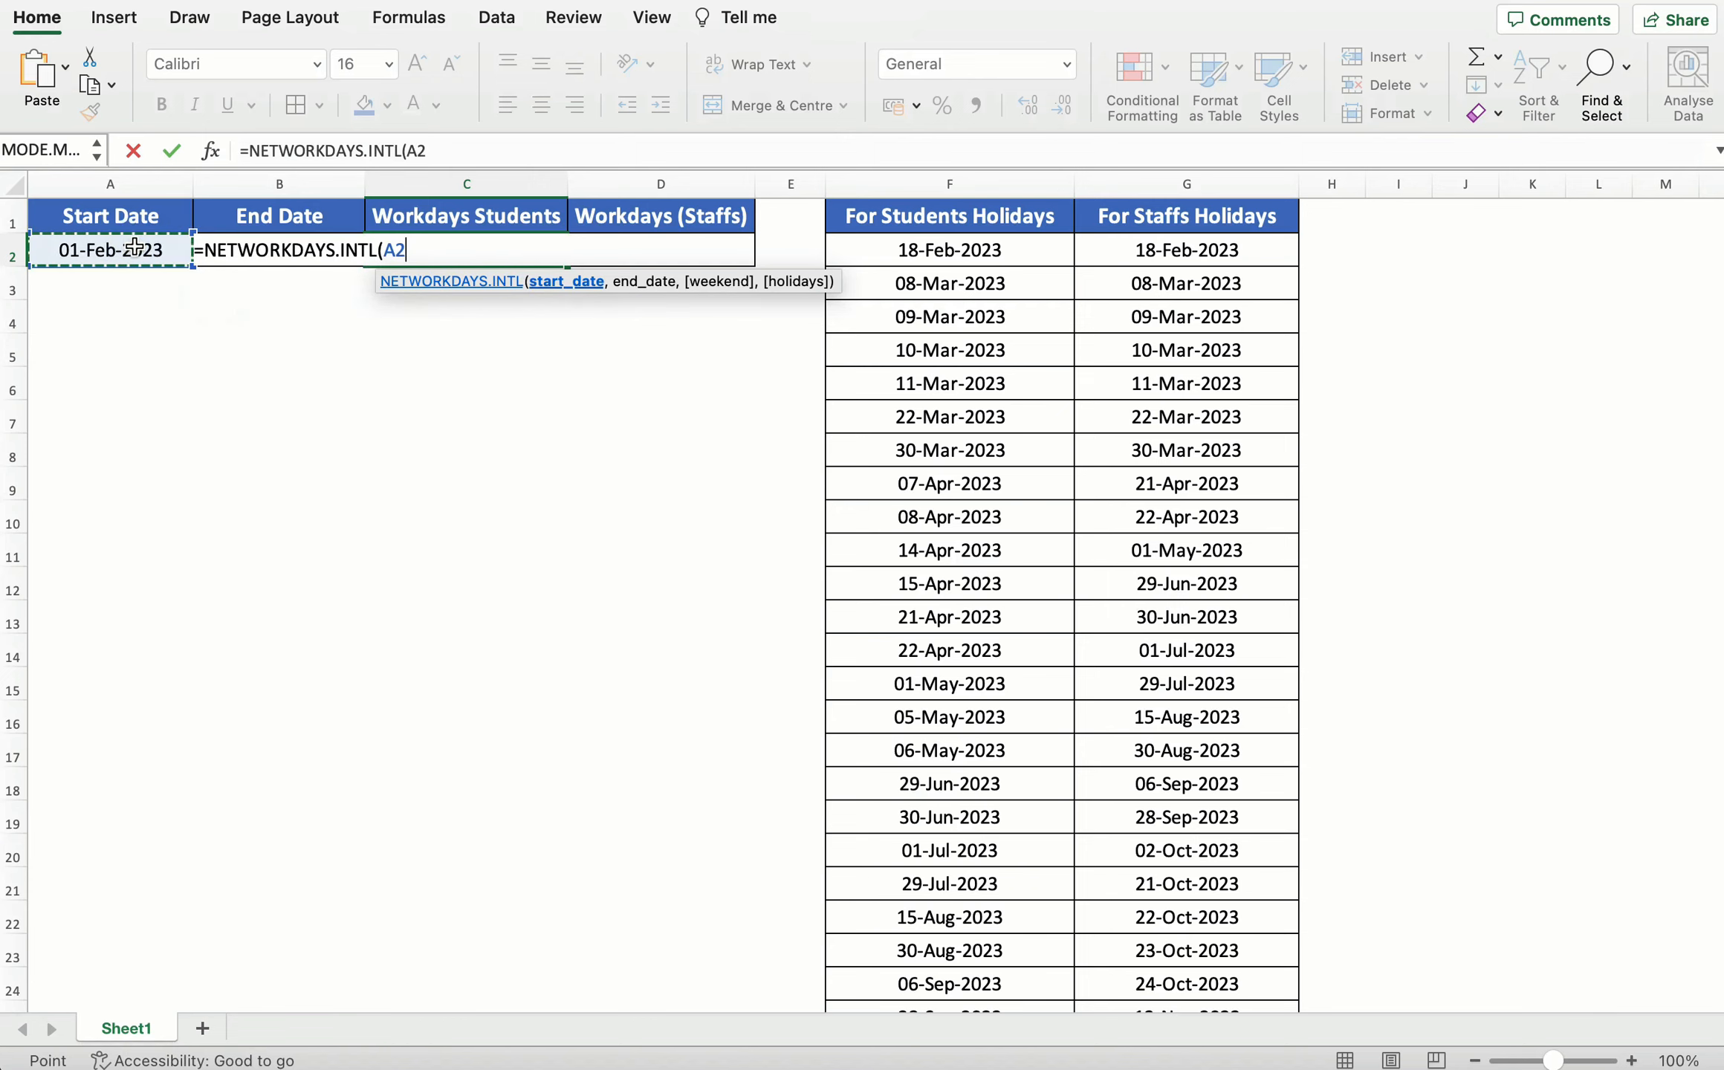
type(",")
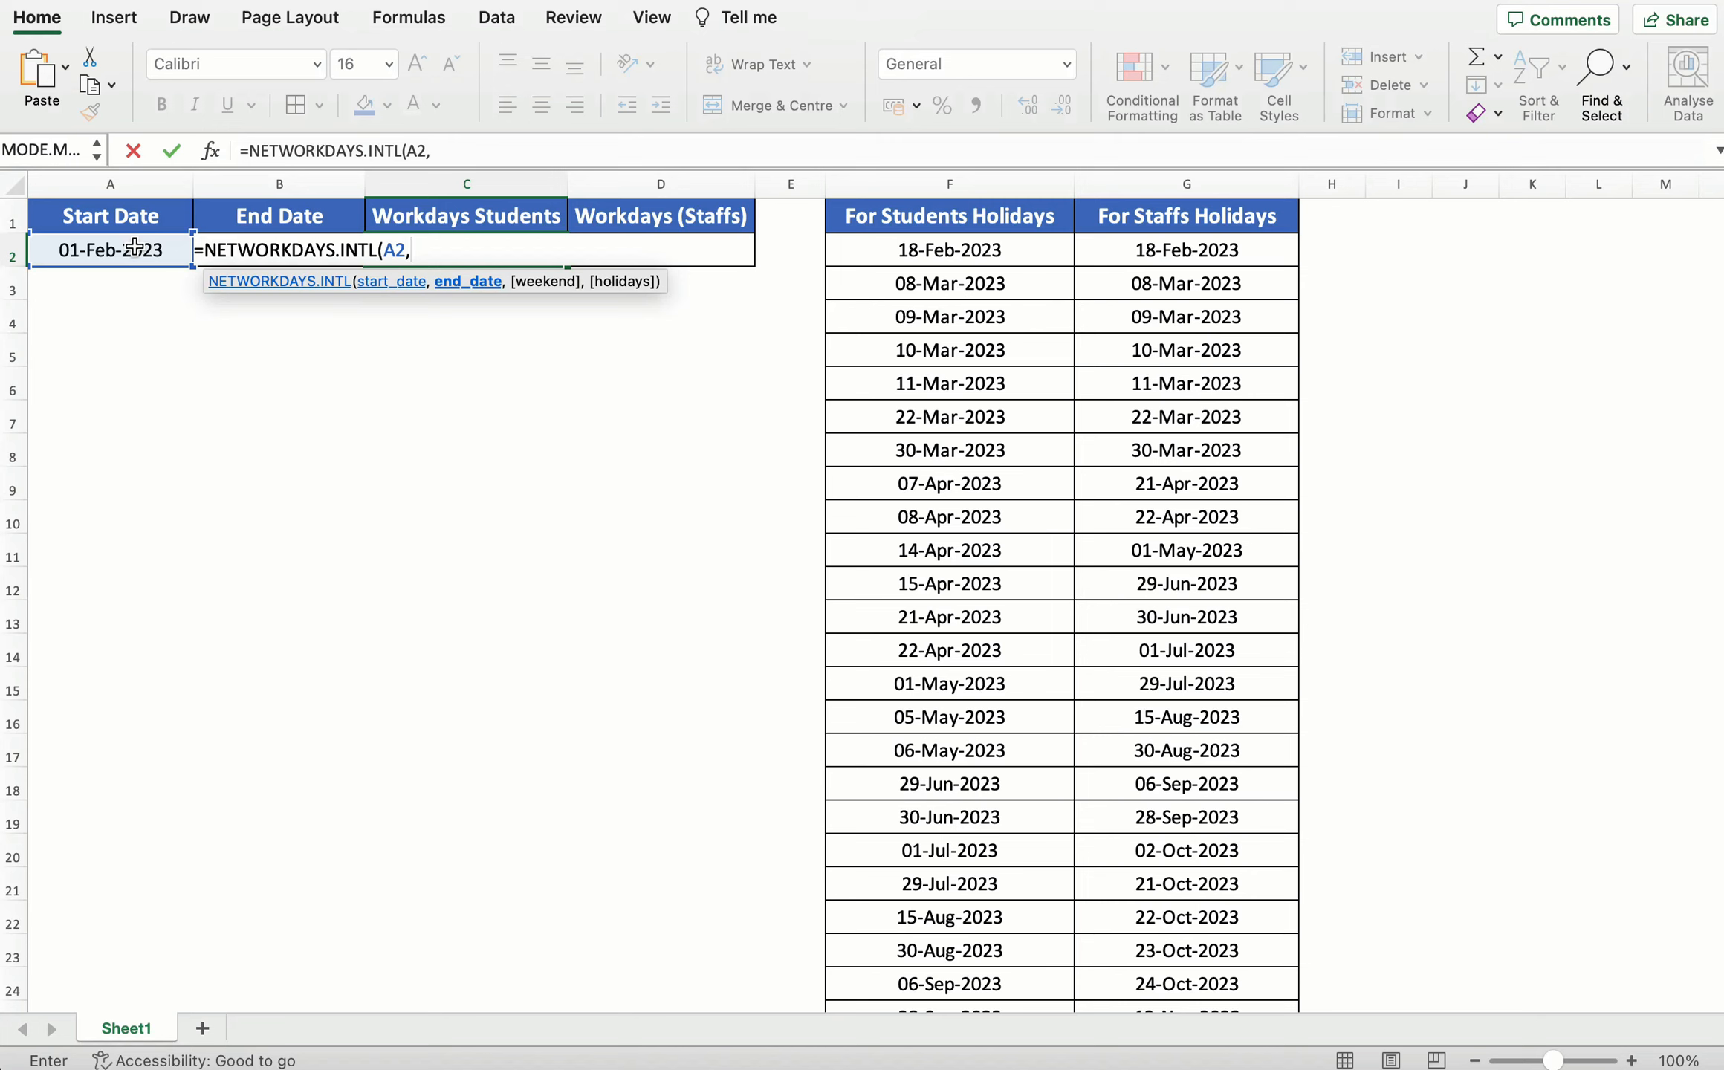
type("B2")
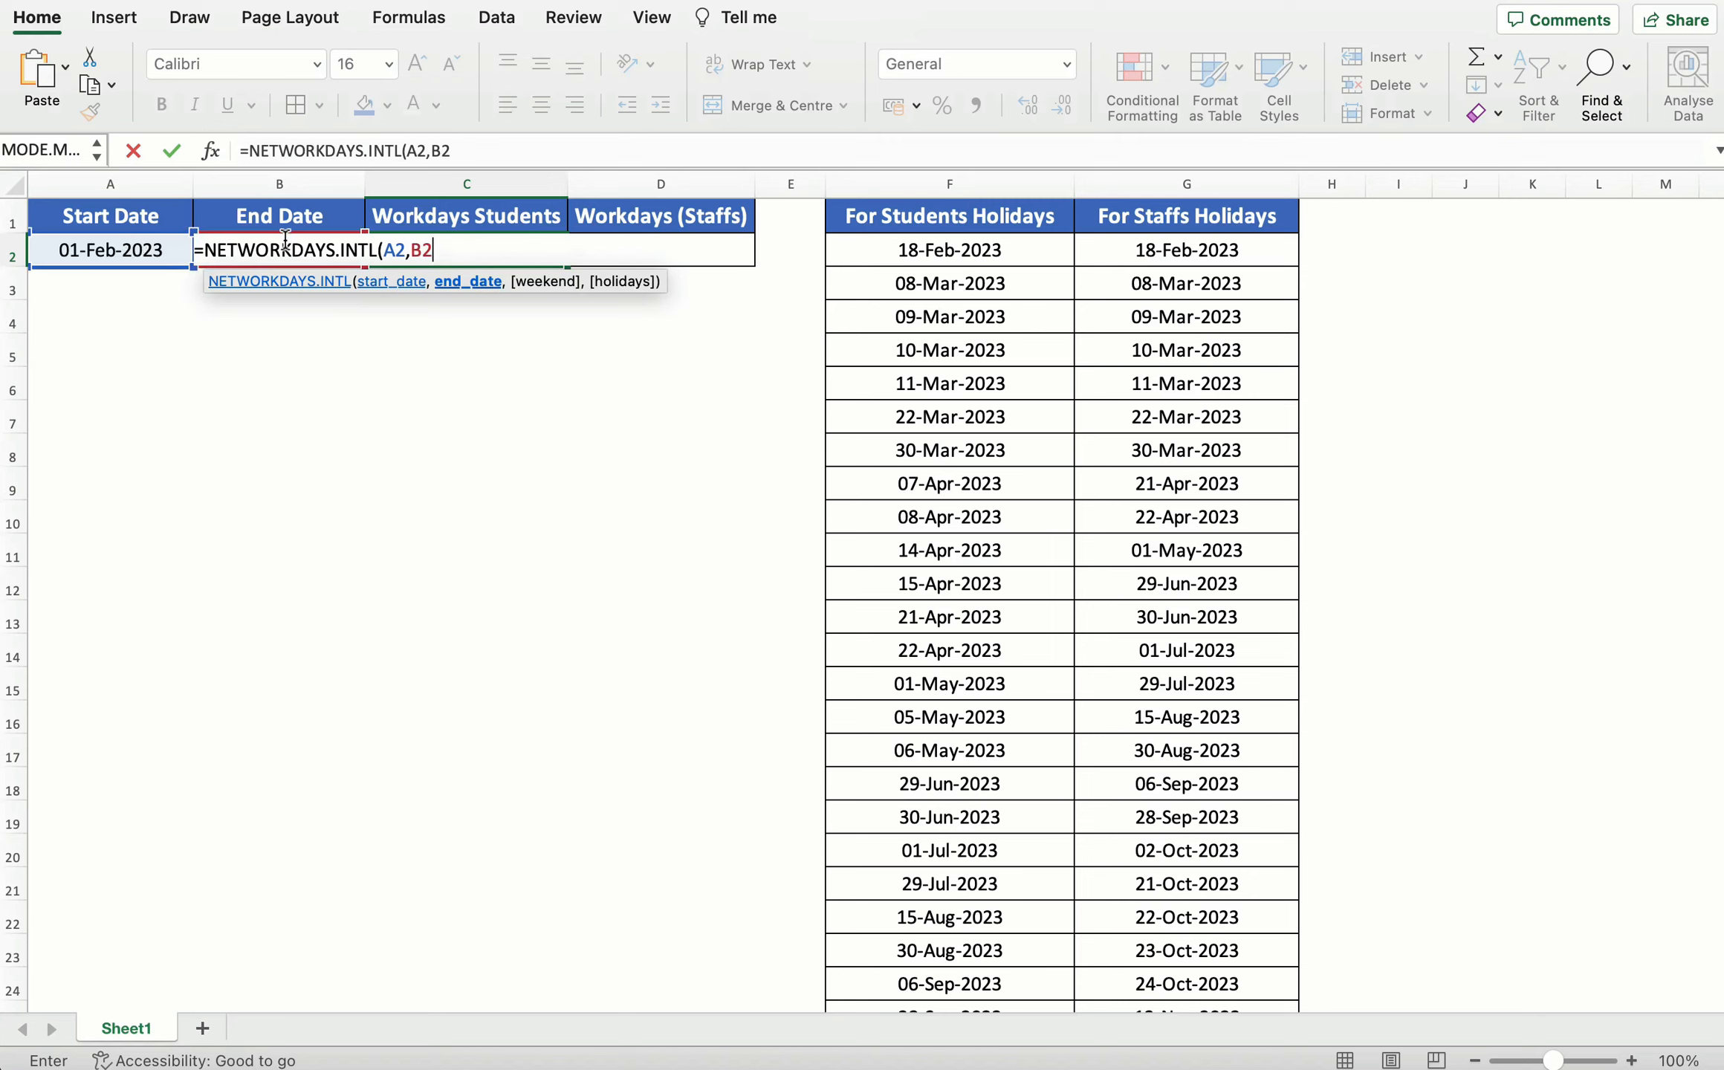
type(",")
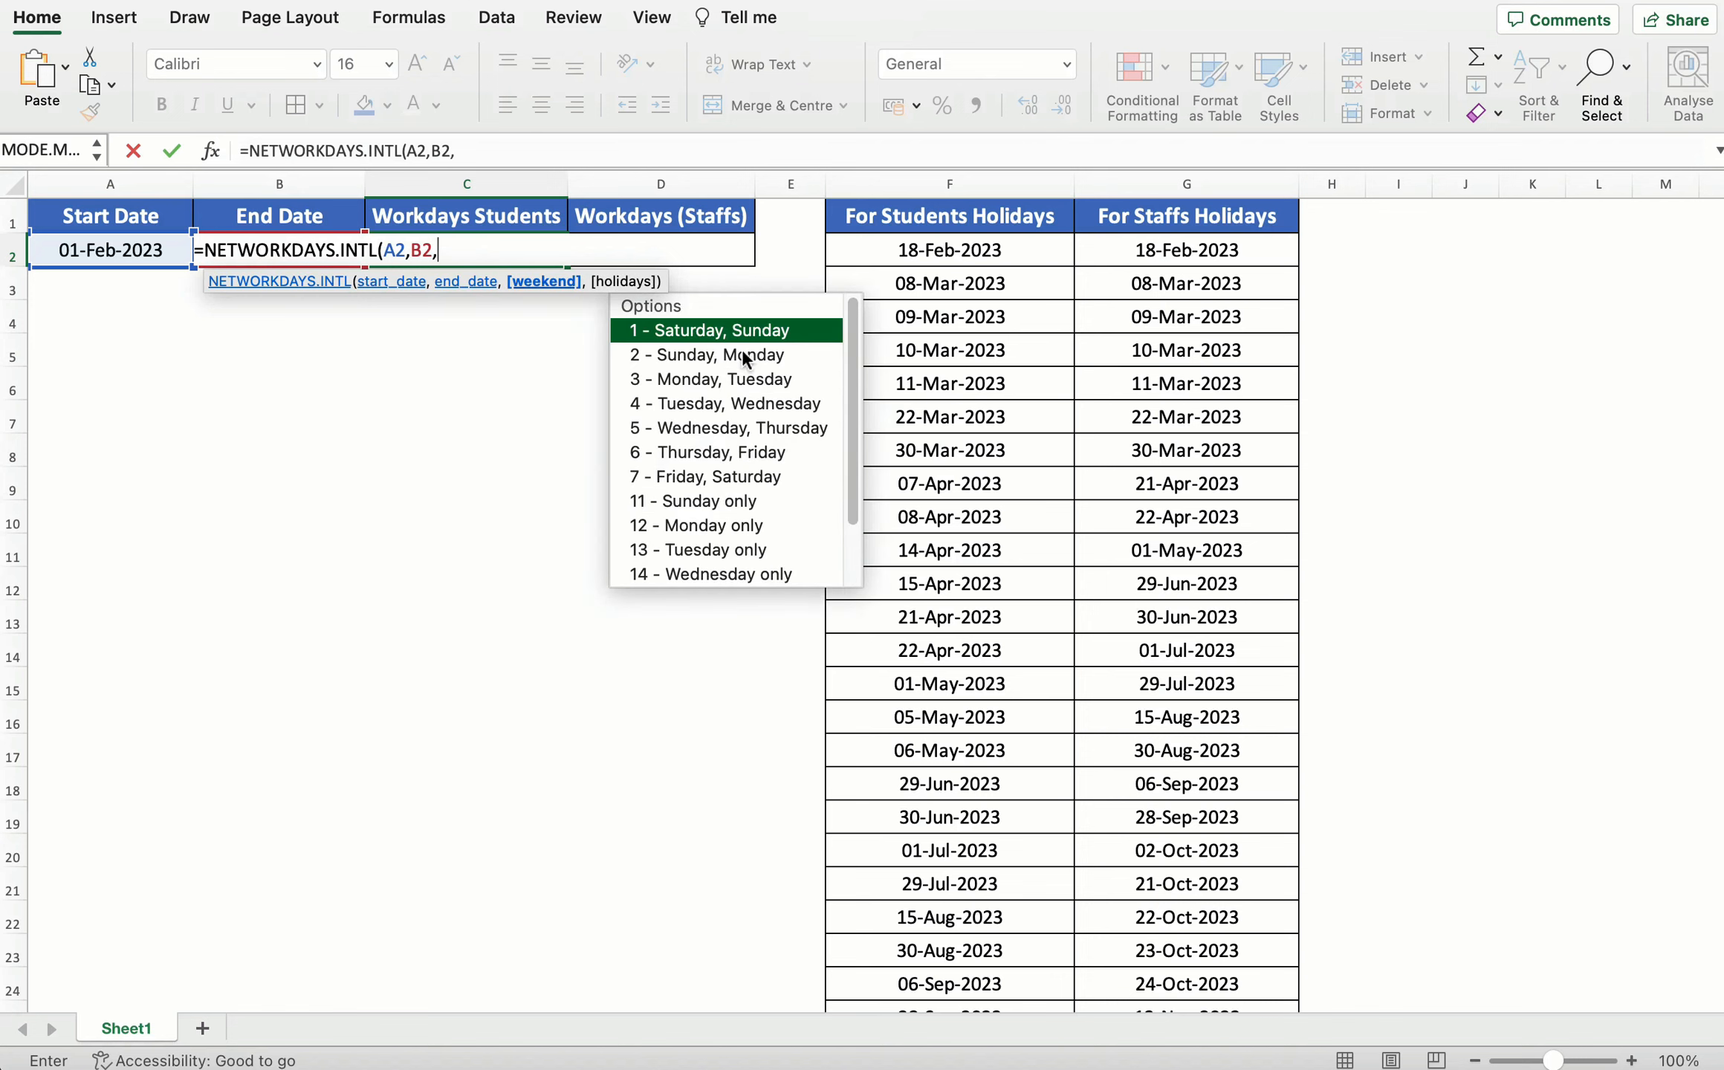
double_click(719, 507)
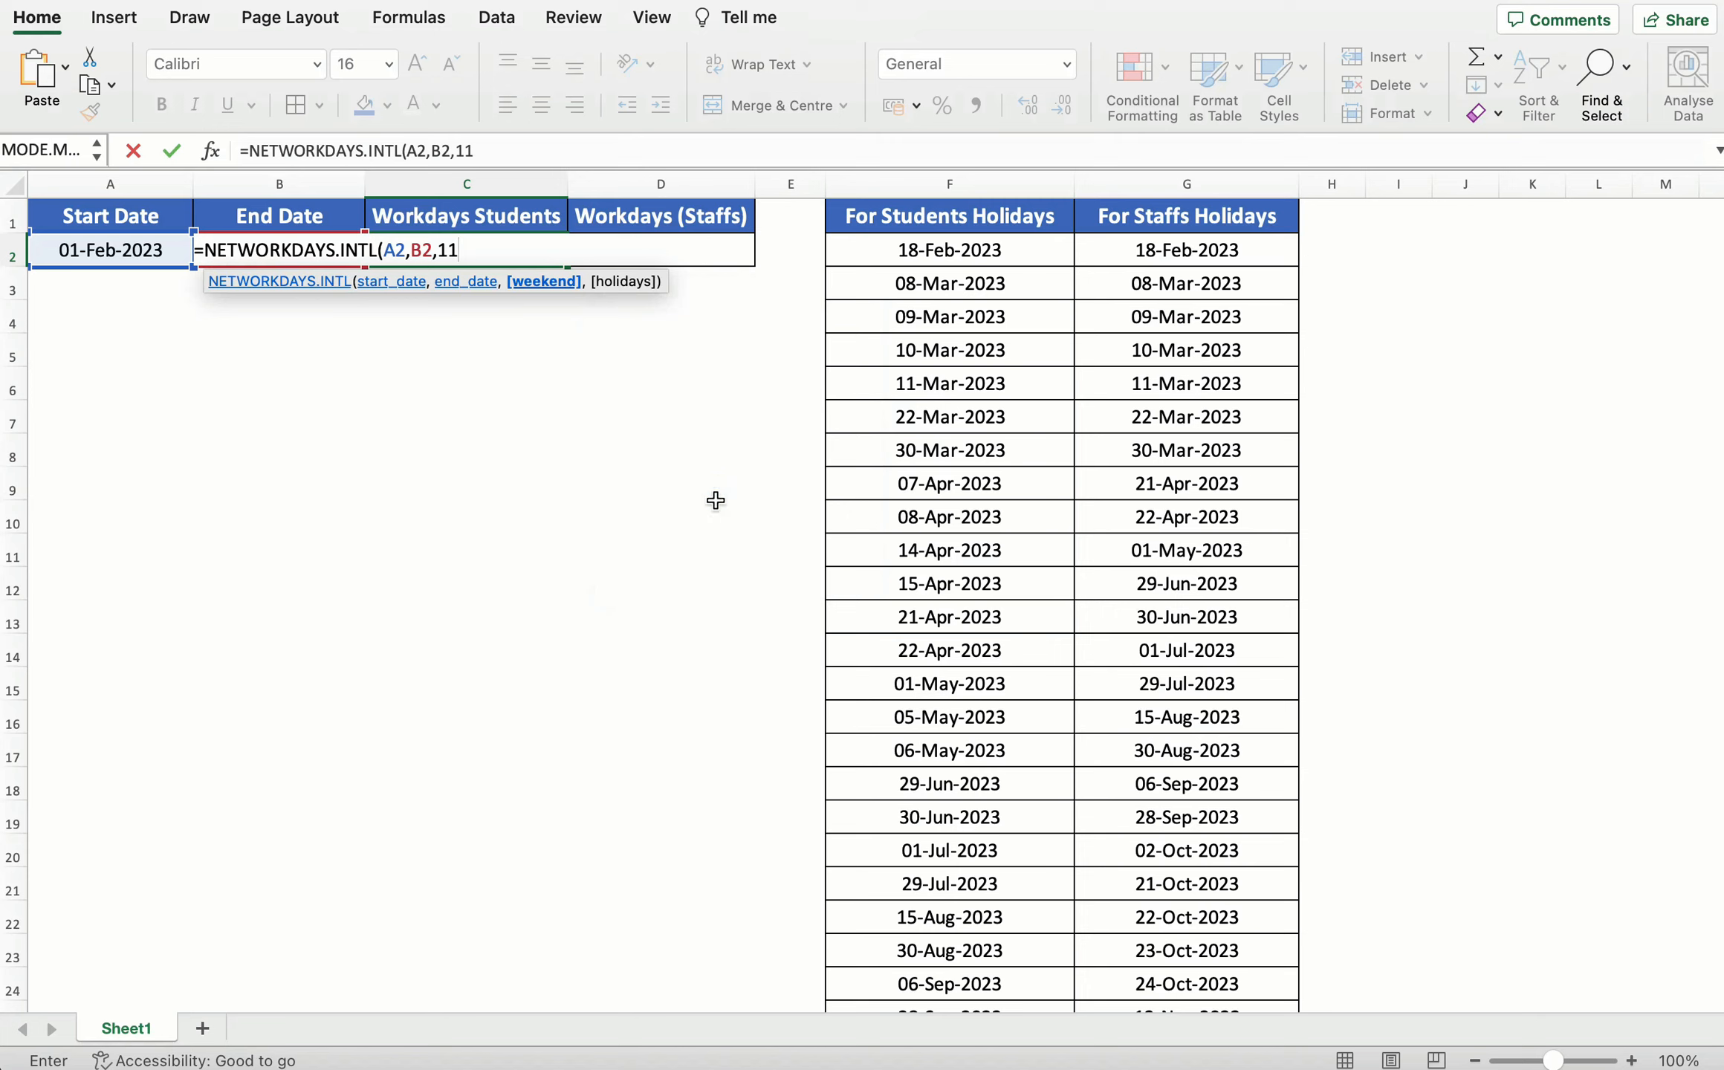
Add the student holidays F2:F44 as the holidays argument and complete the formula in C2.
type(",")
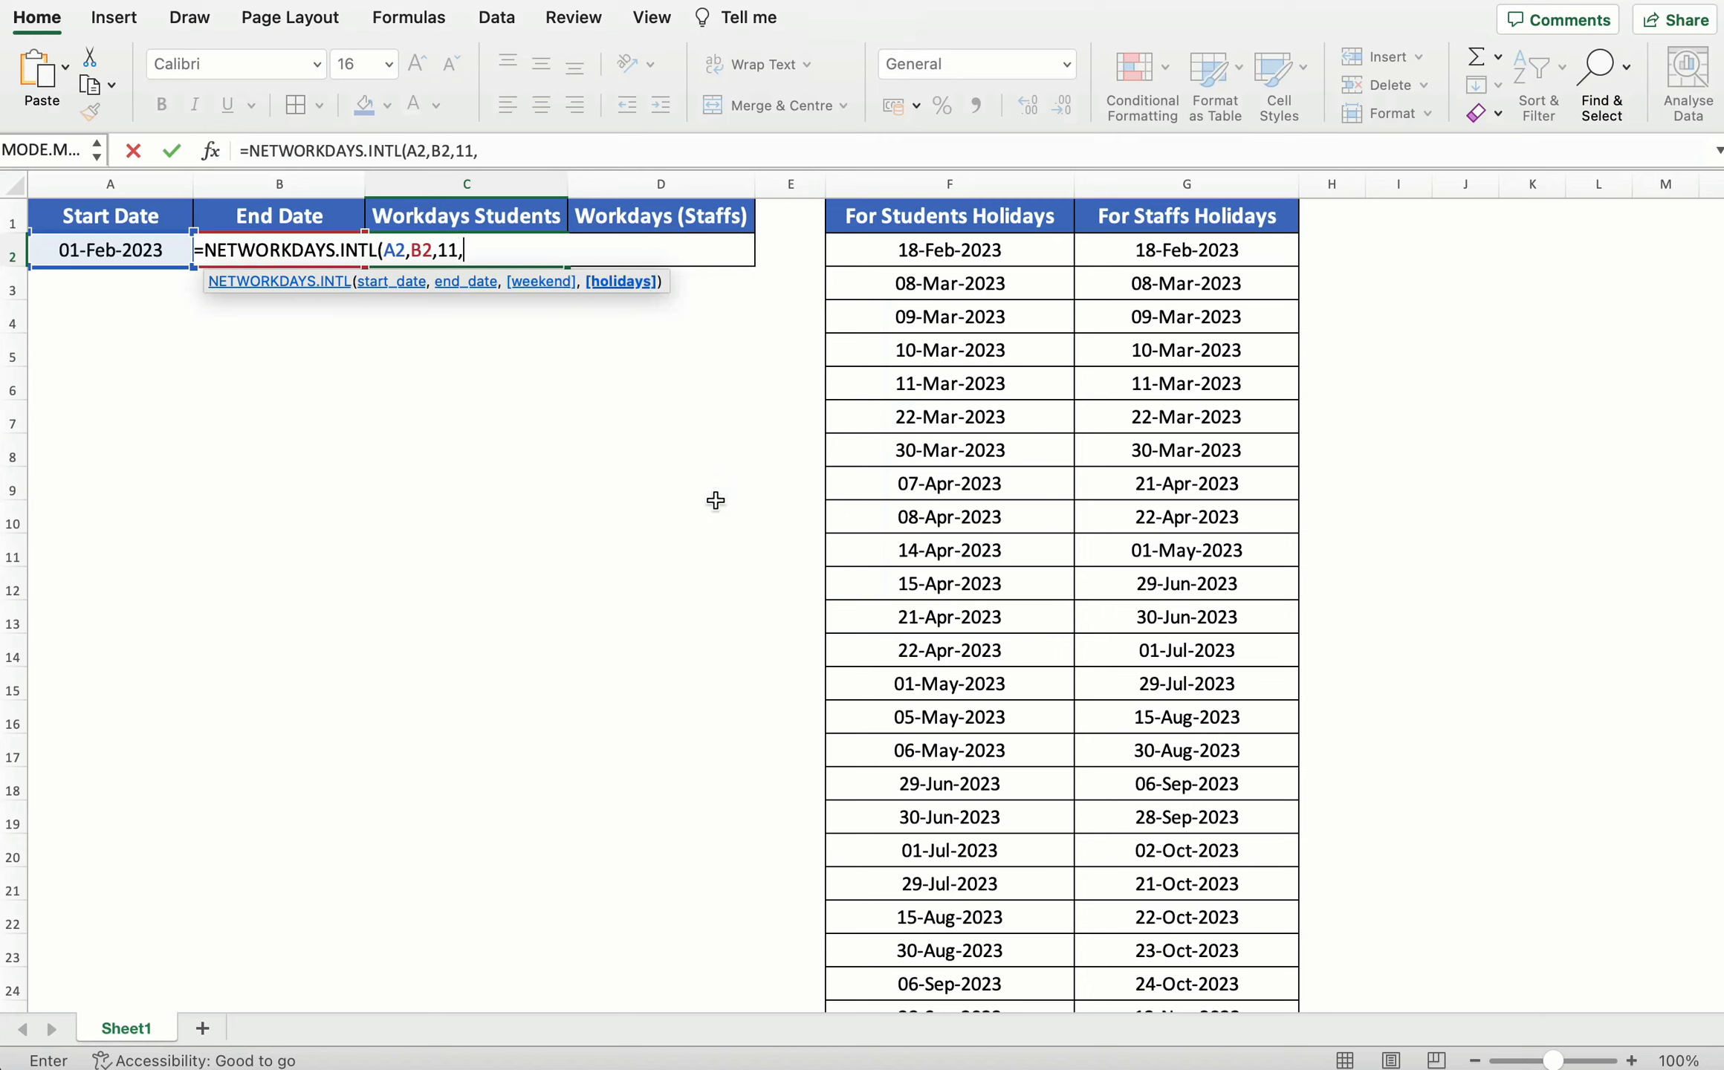
left_click(990, 249)
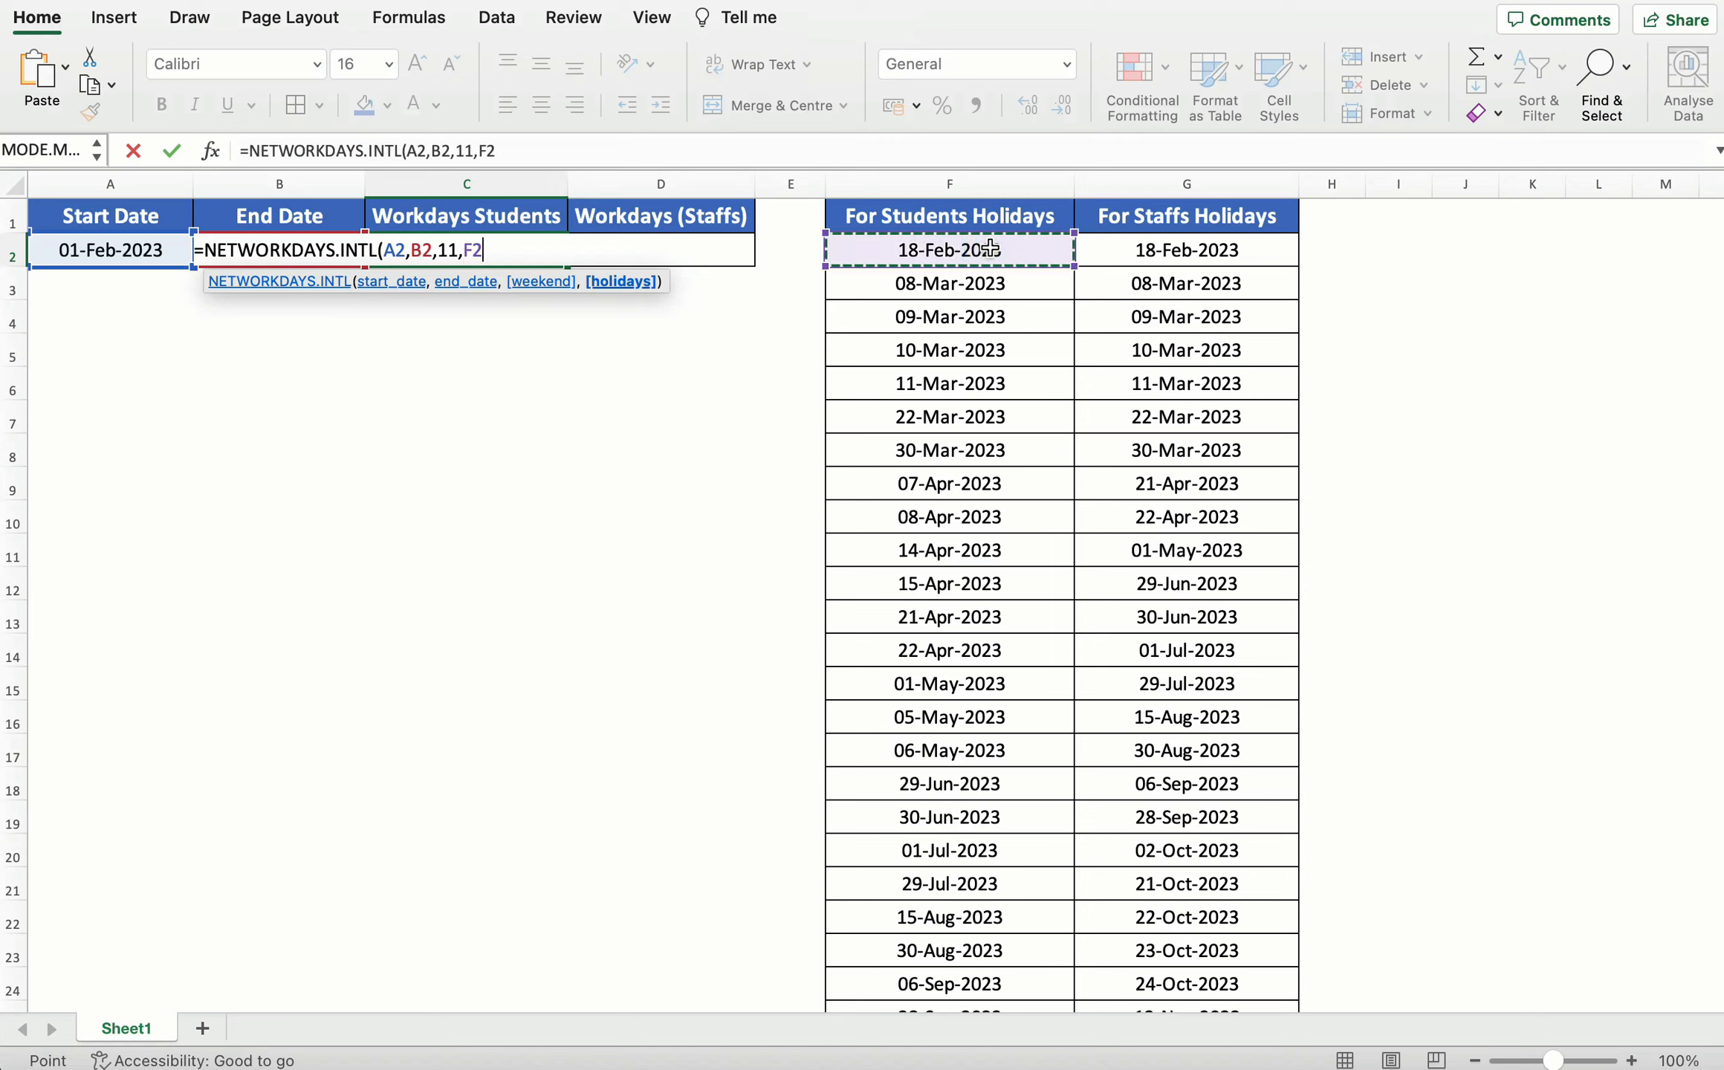
left_click_drag(990, 248, 997, 948)
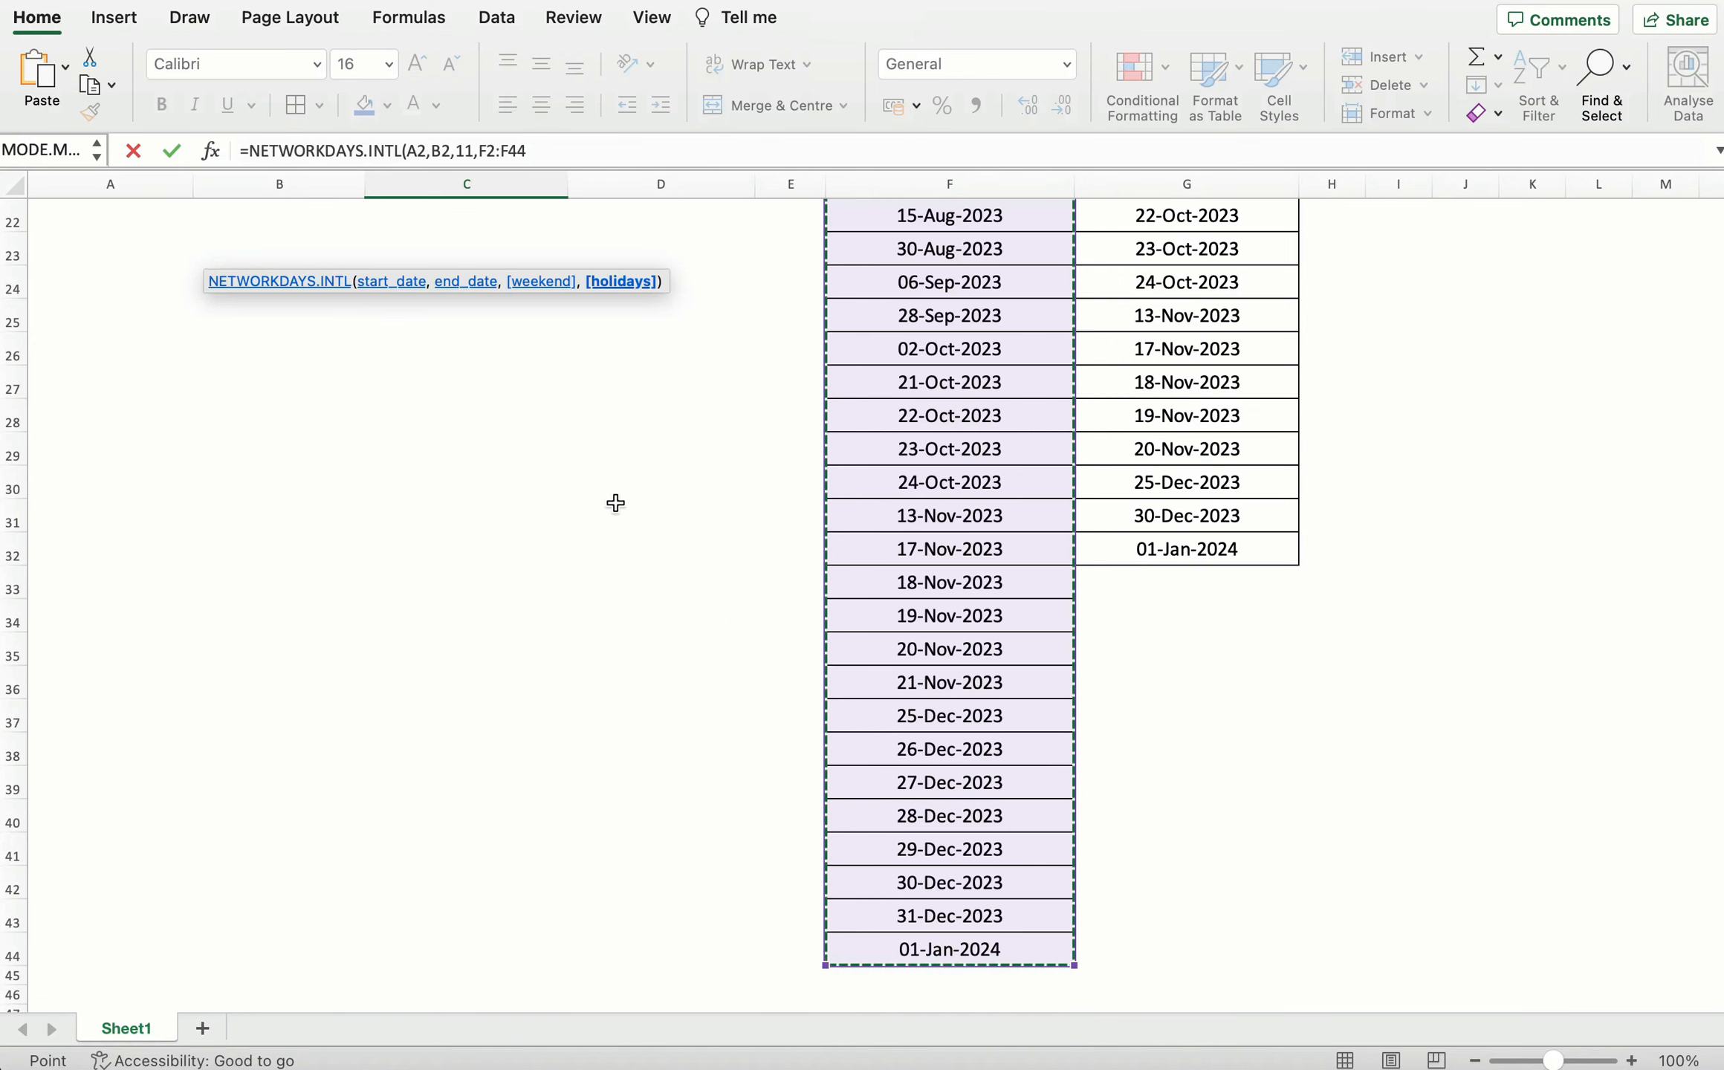
scroll(616, 500, "up", 10)
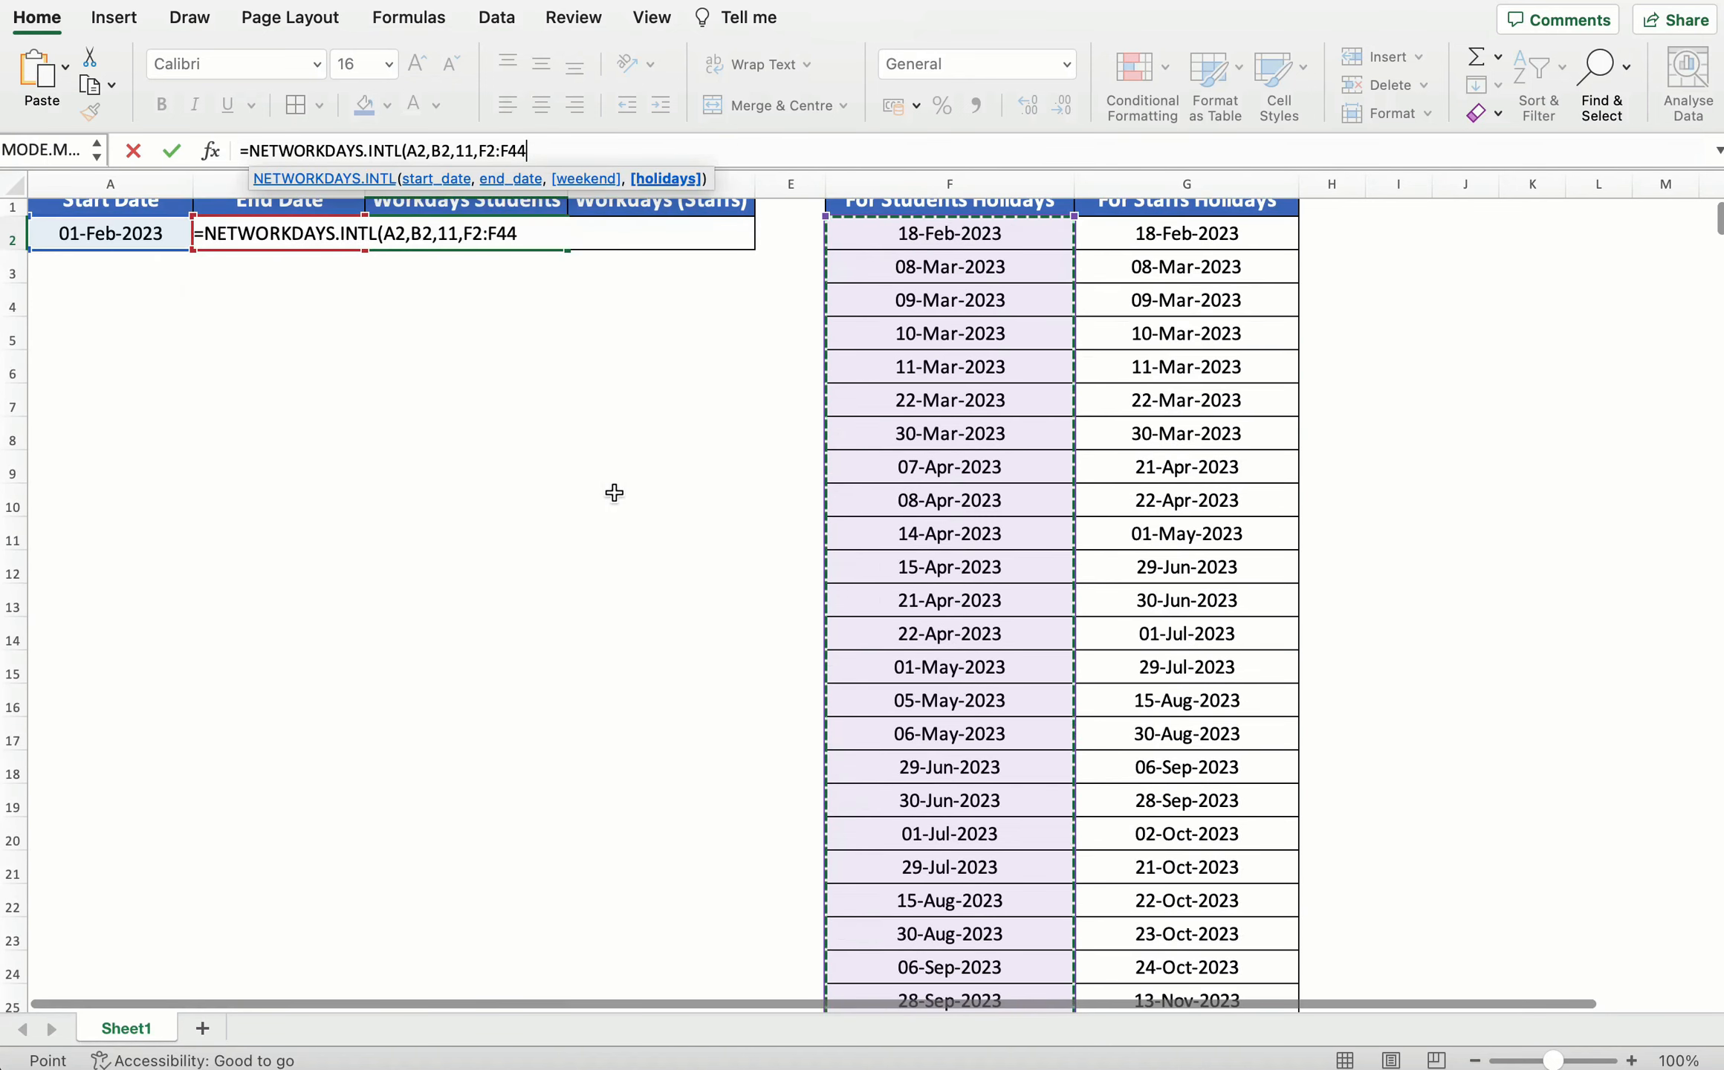
type(")")
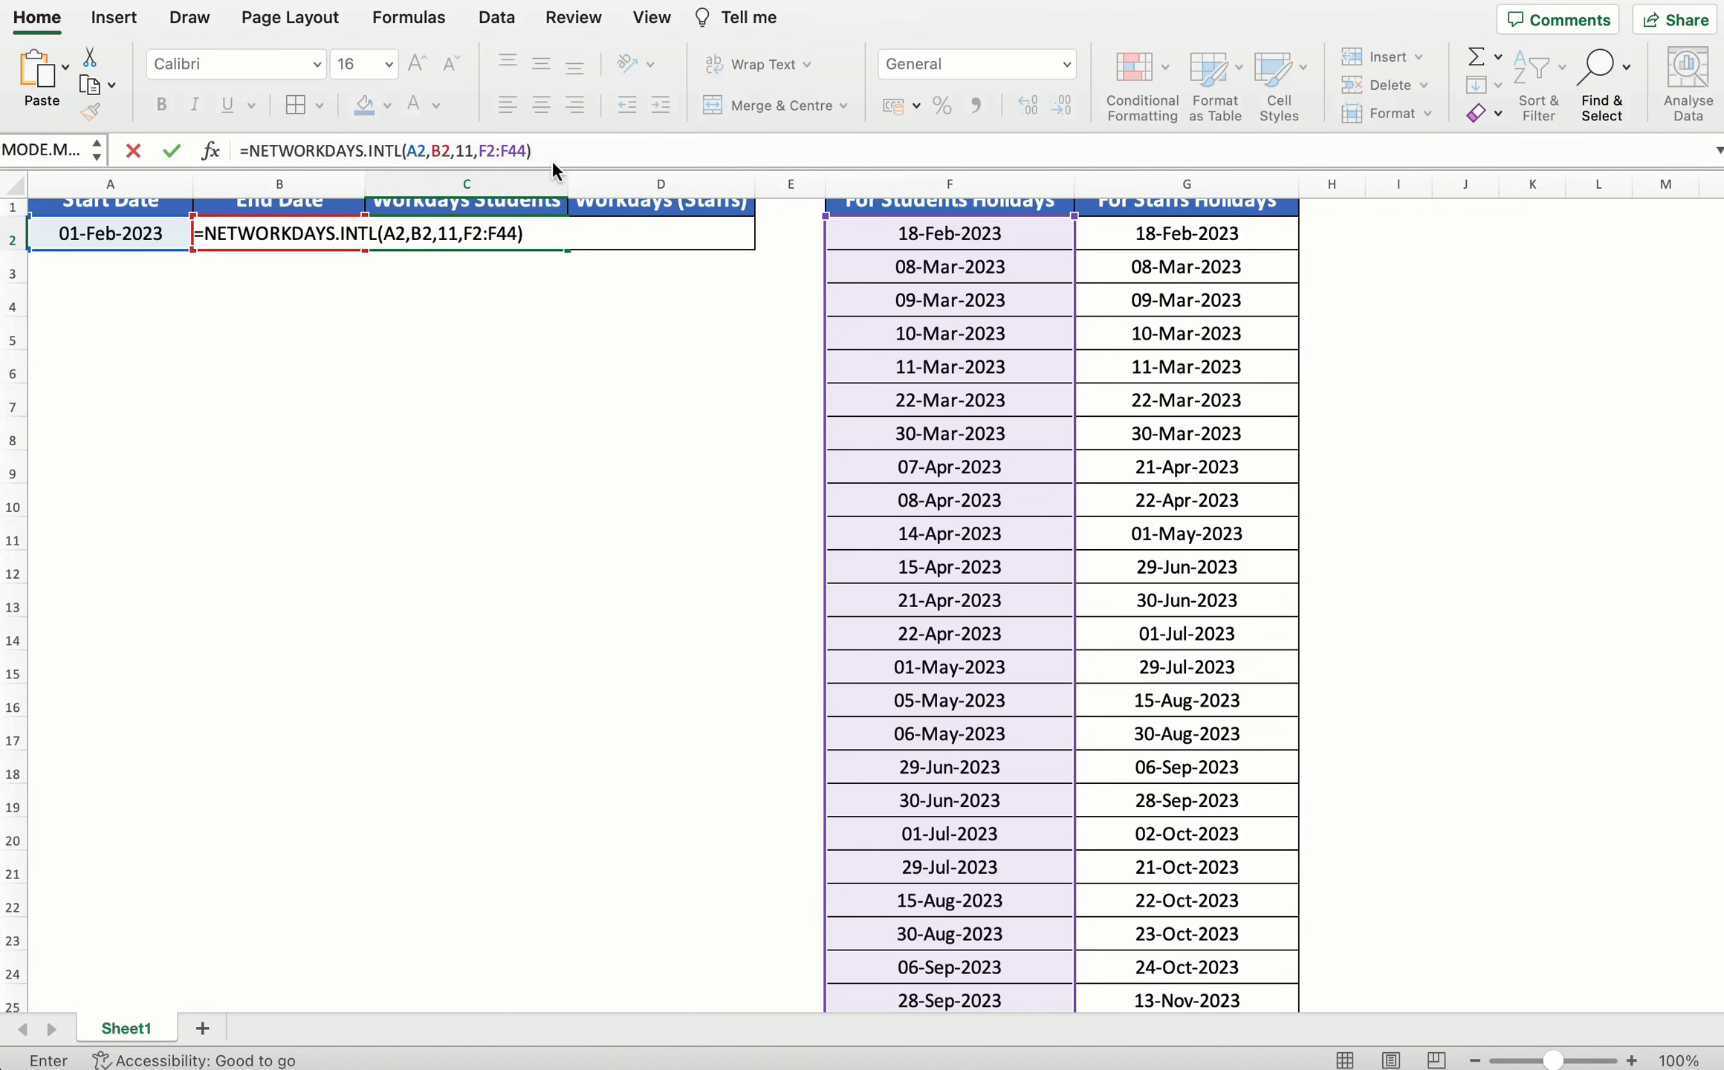
key("Return")
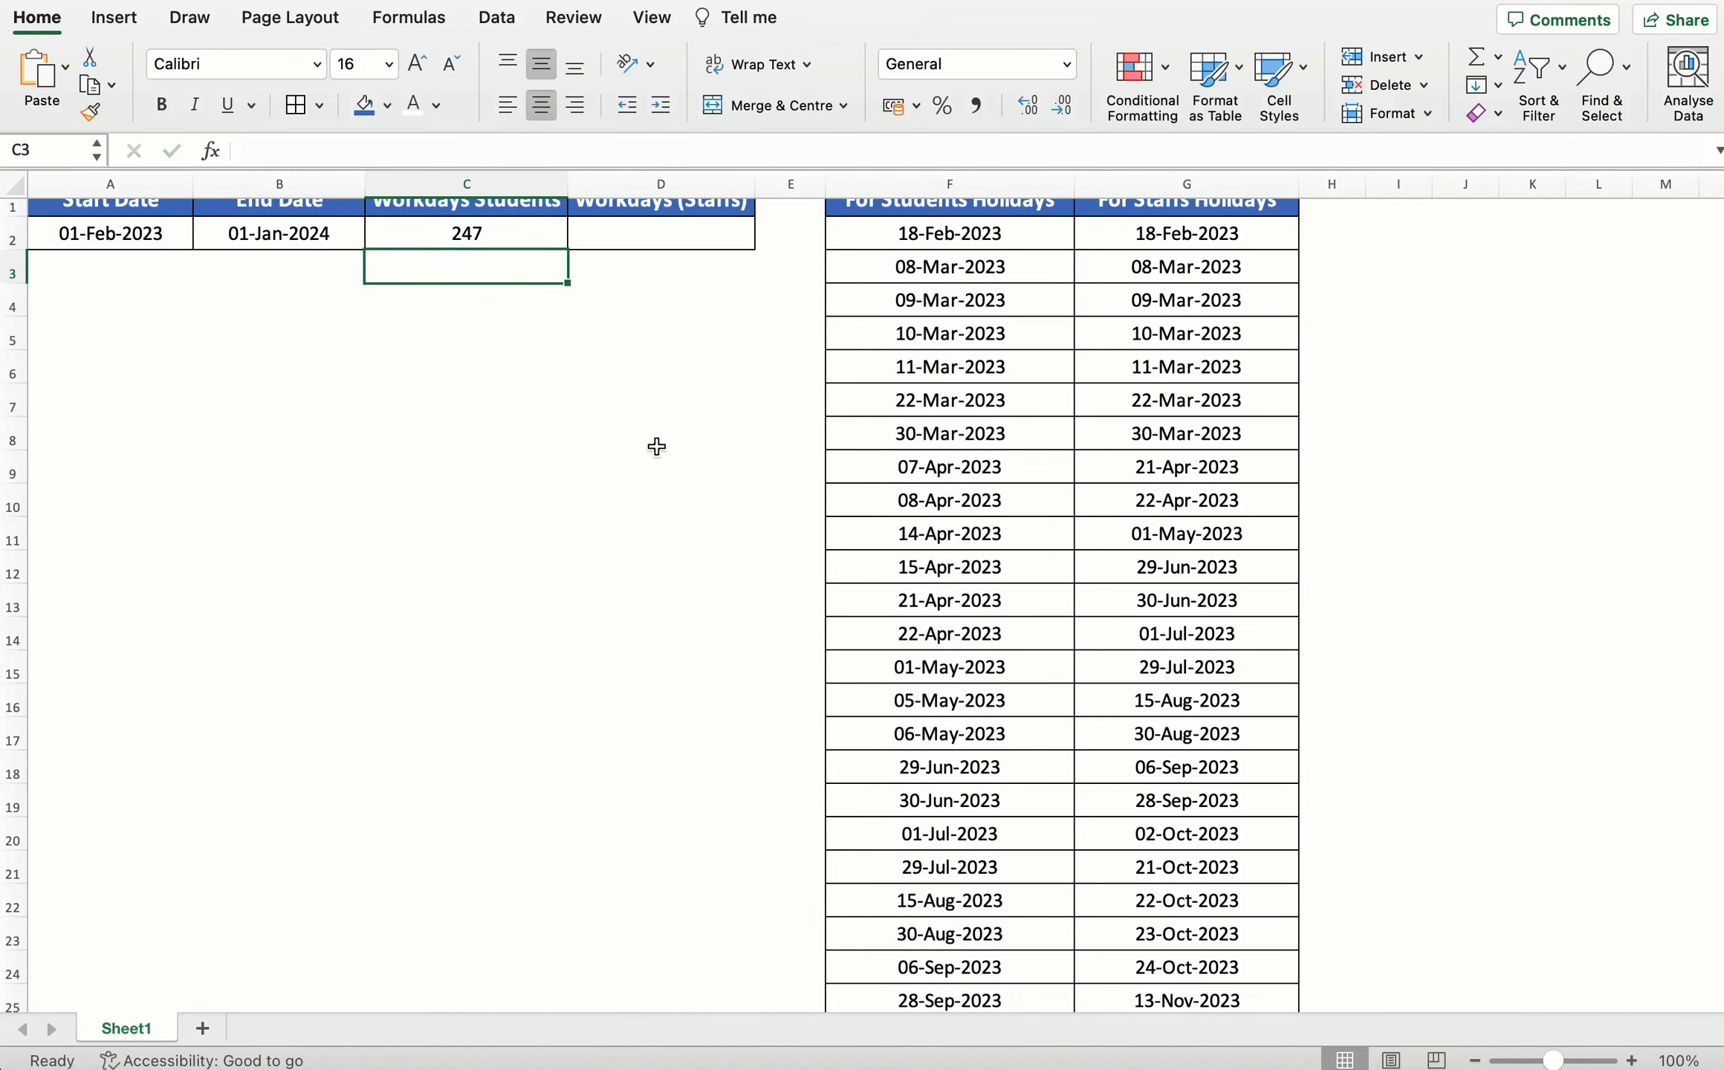
scroll(657, 447, "up", 1)
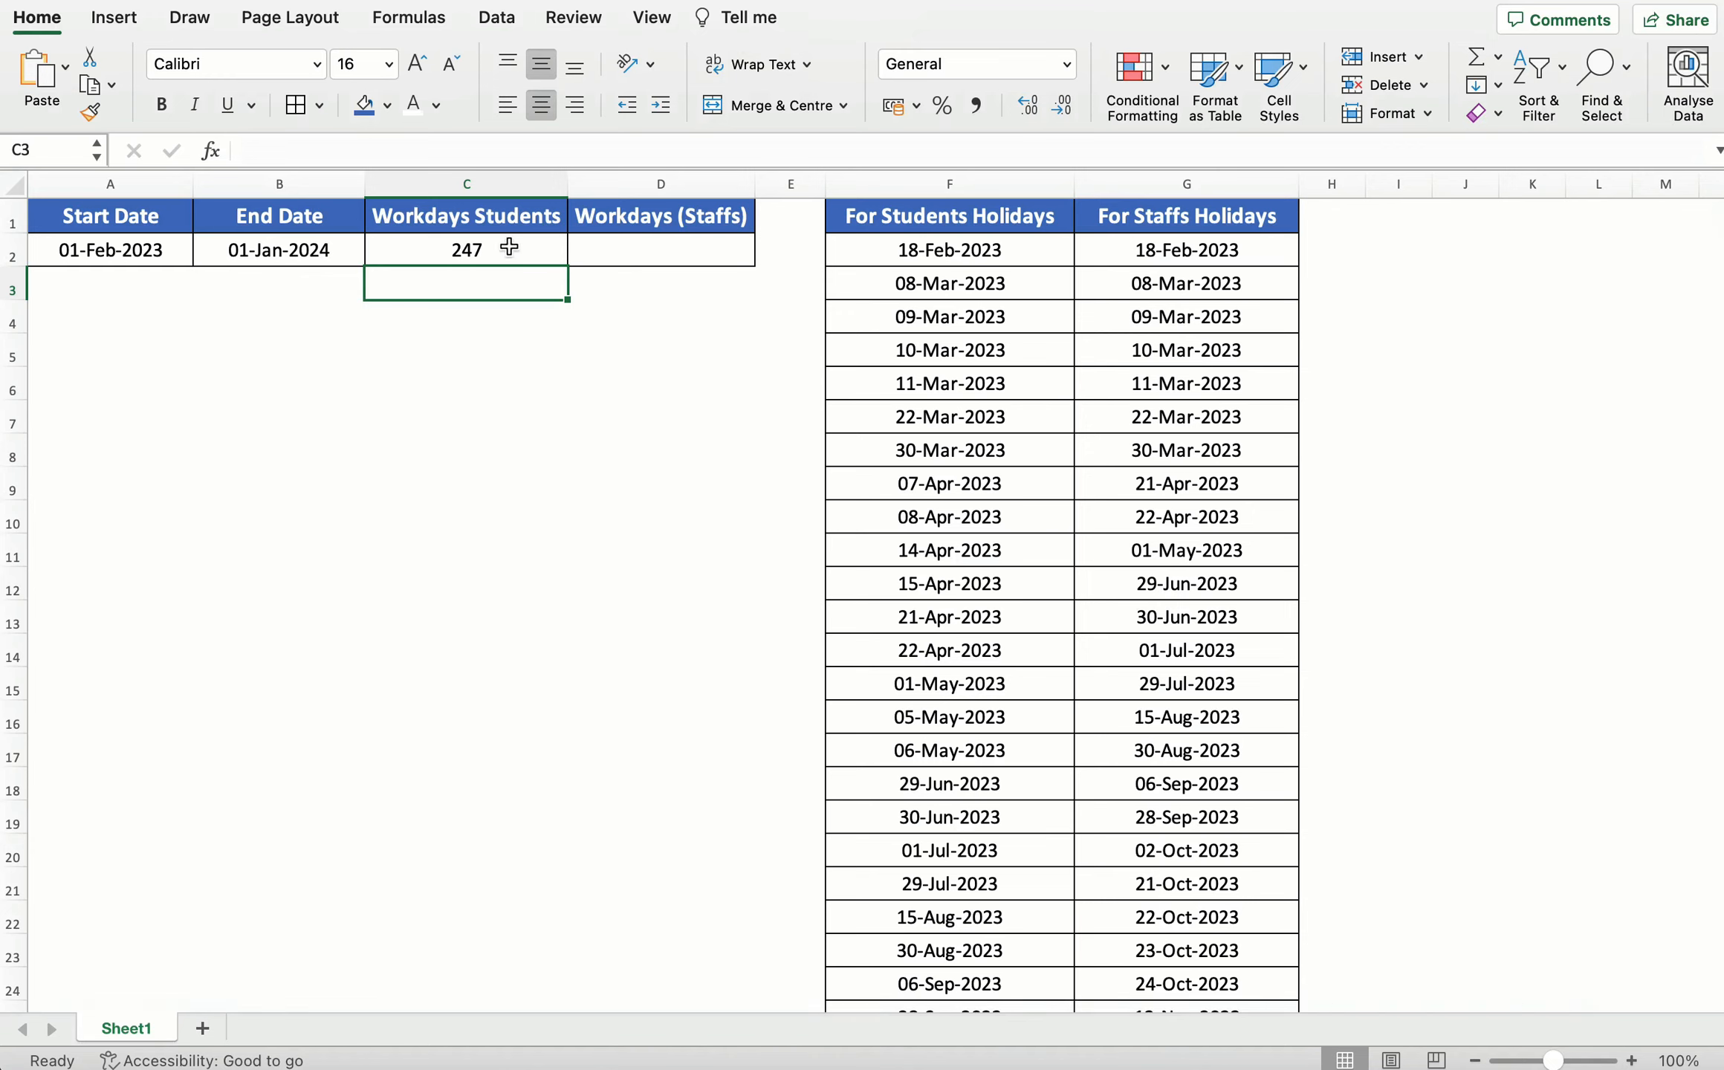
left_click(125, 249)
left_click(271, 250)
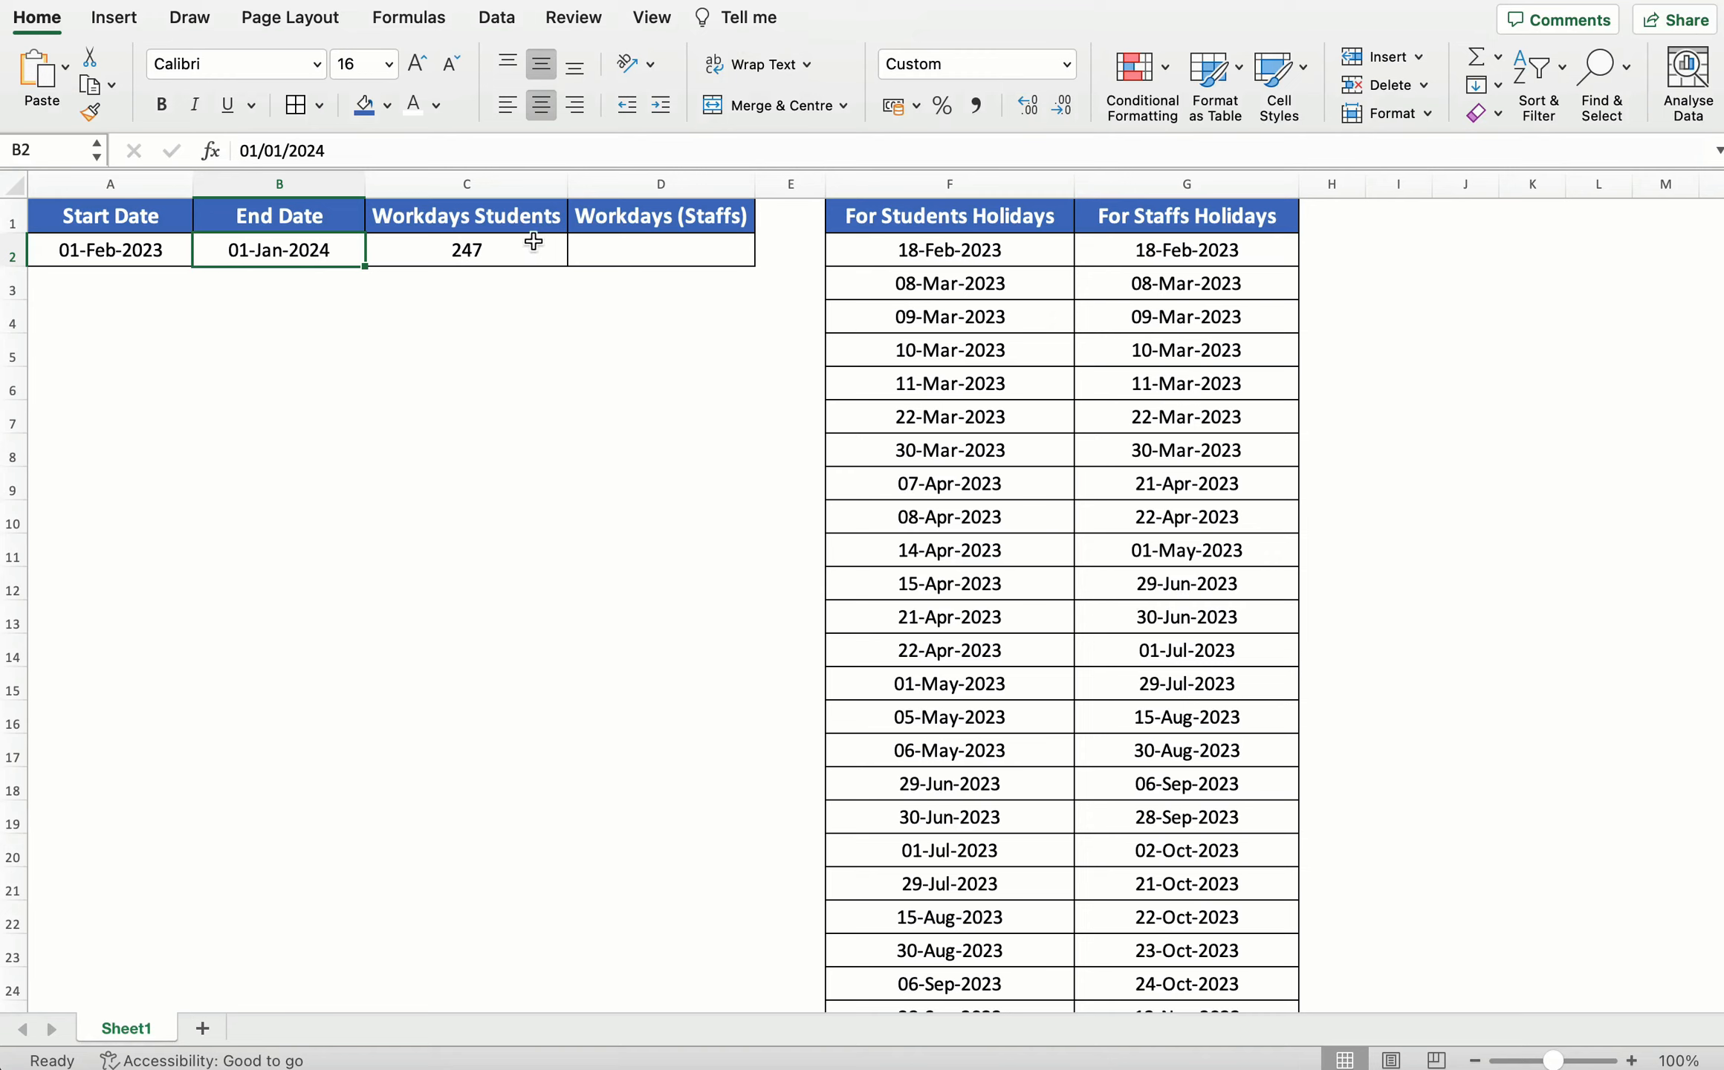
left_click(490, 245)
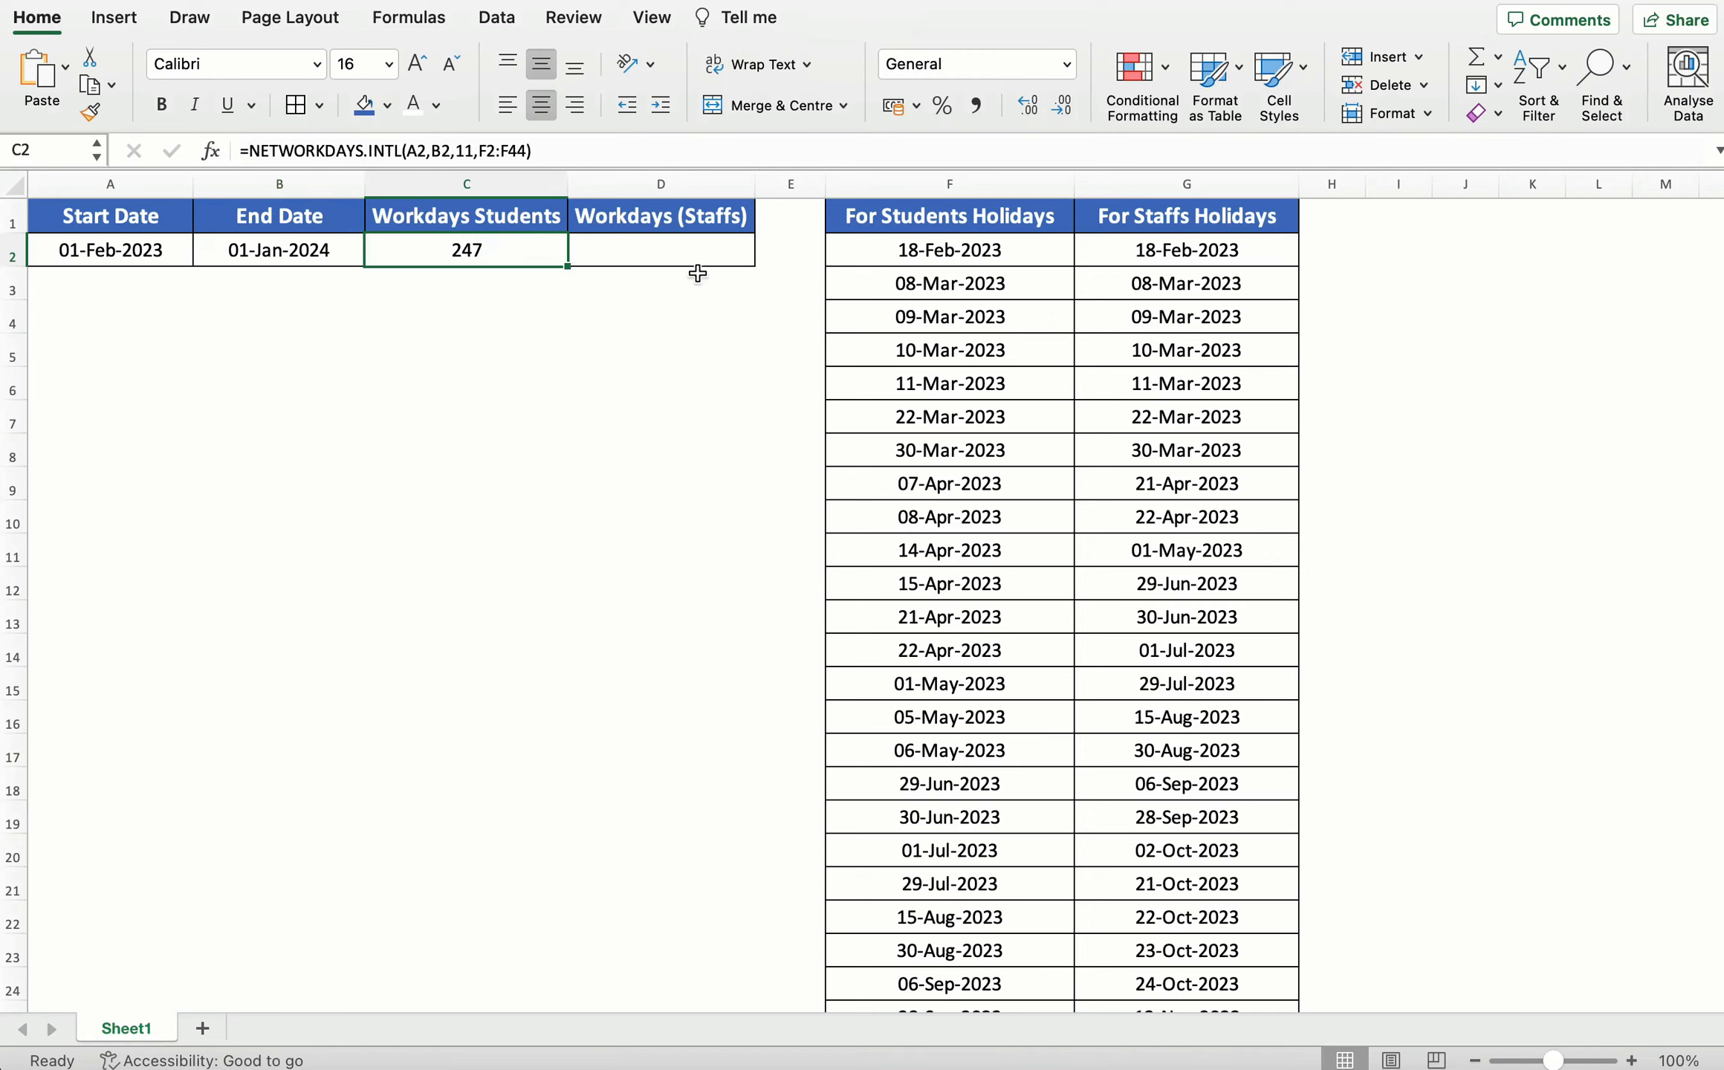
Begin a NETWORKDAYS.INTL formula in D2 with start date A2, end date B2 and weekend option 11 (Sunday only).
left_click(655, 253)
type("=")
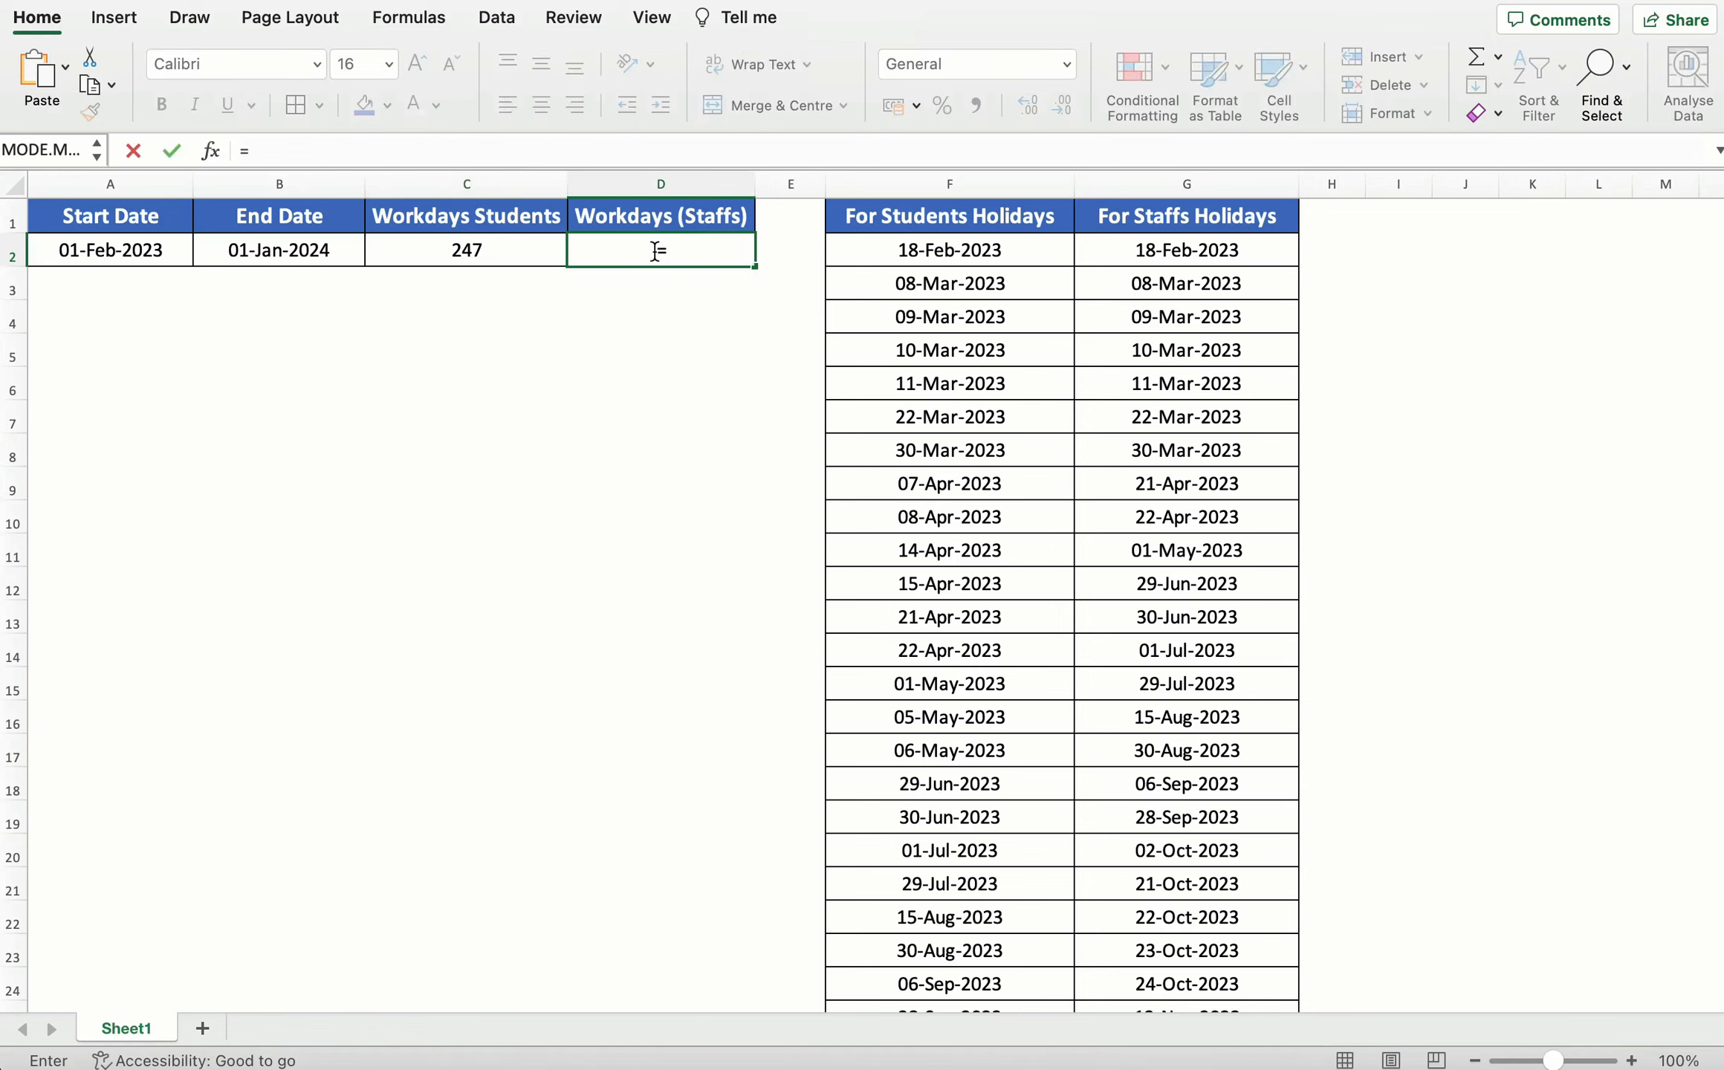
type("net")
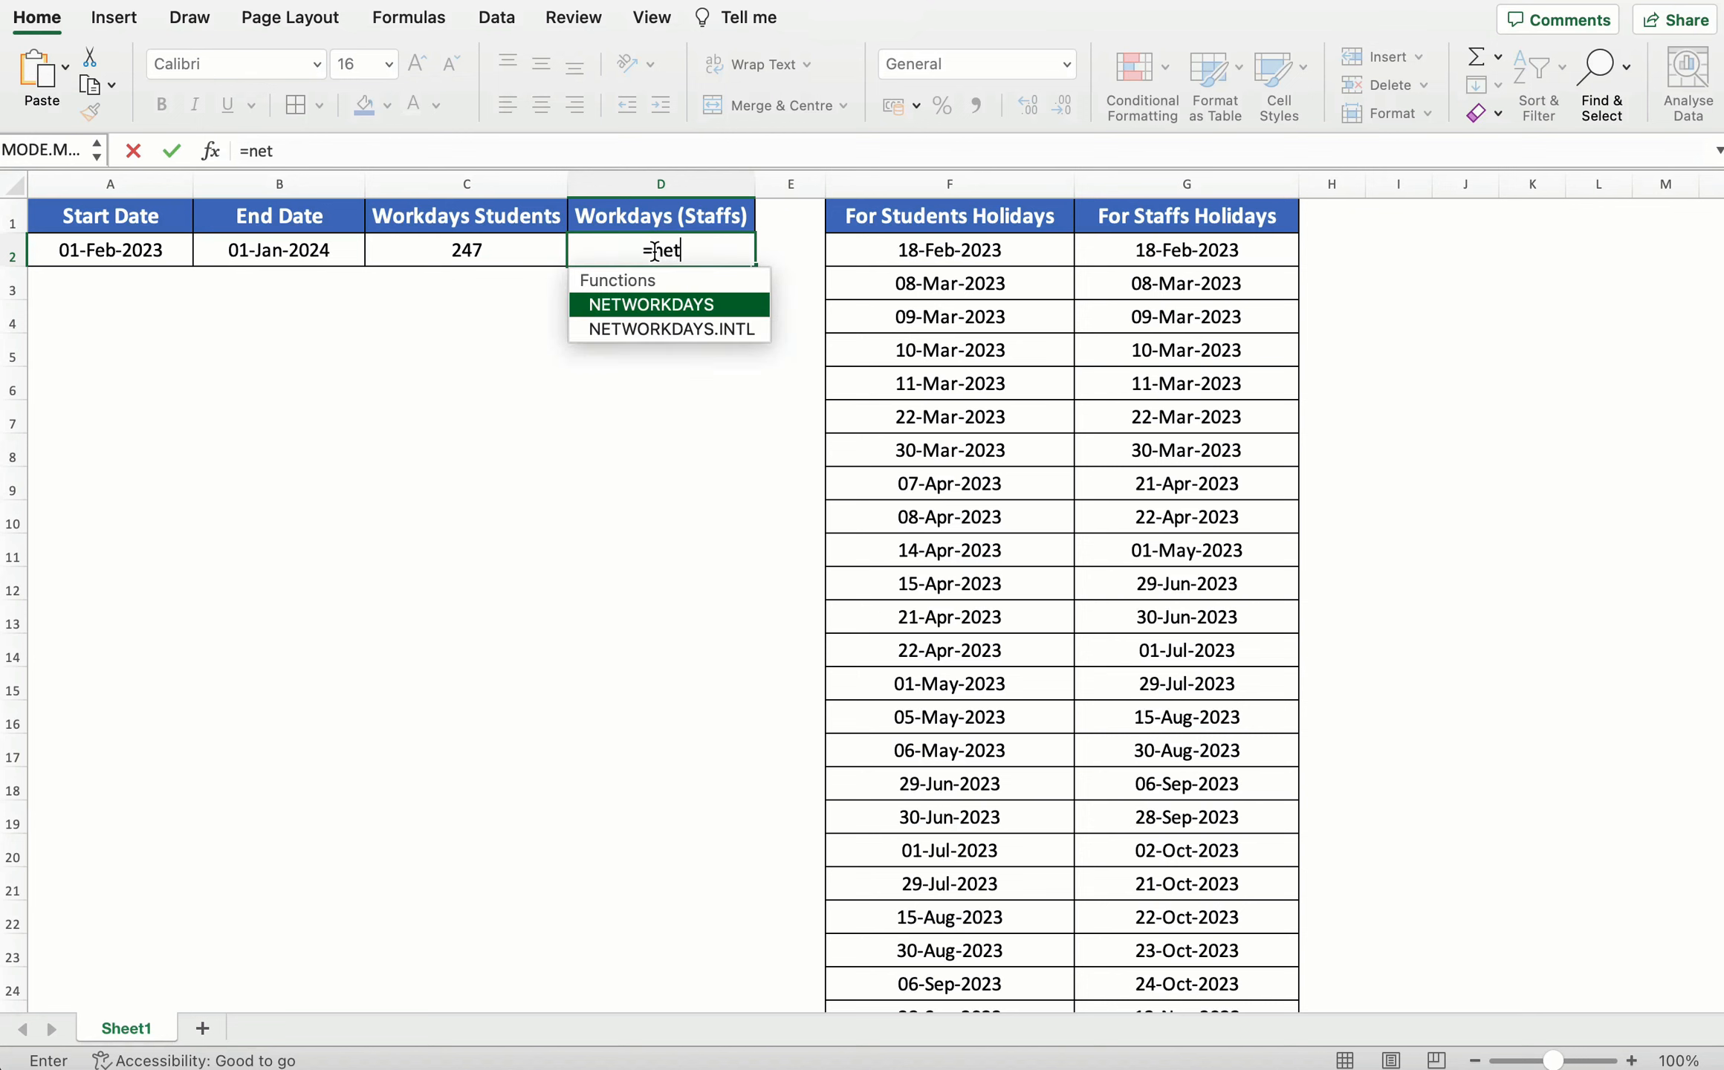
type("wo")
key("Down")
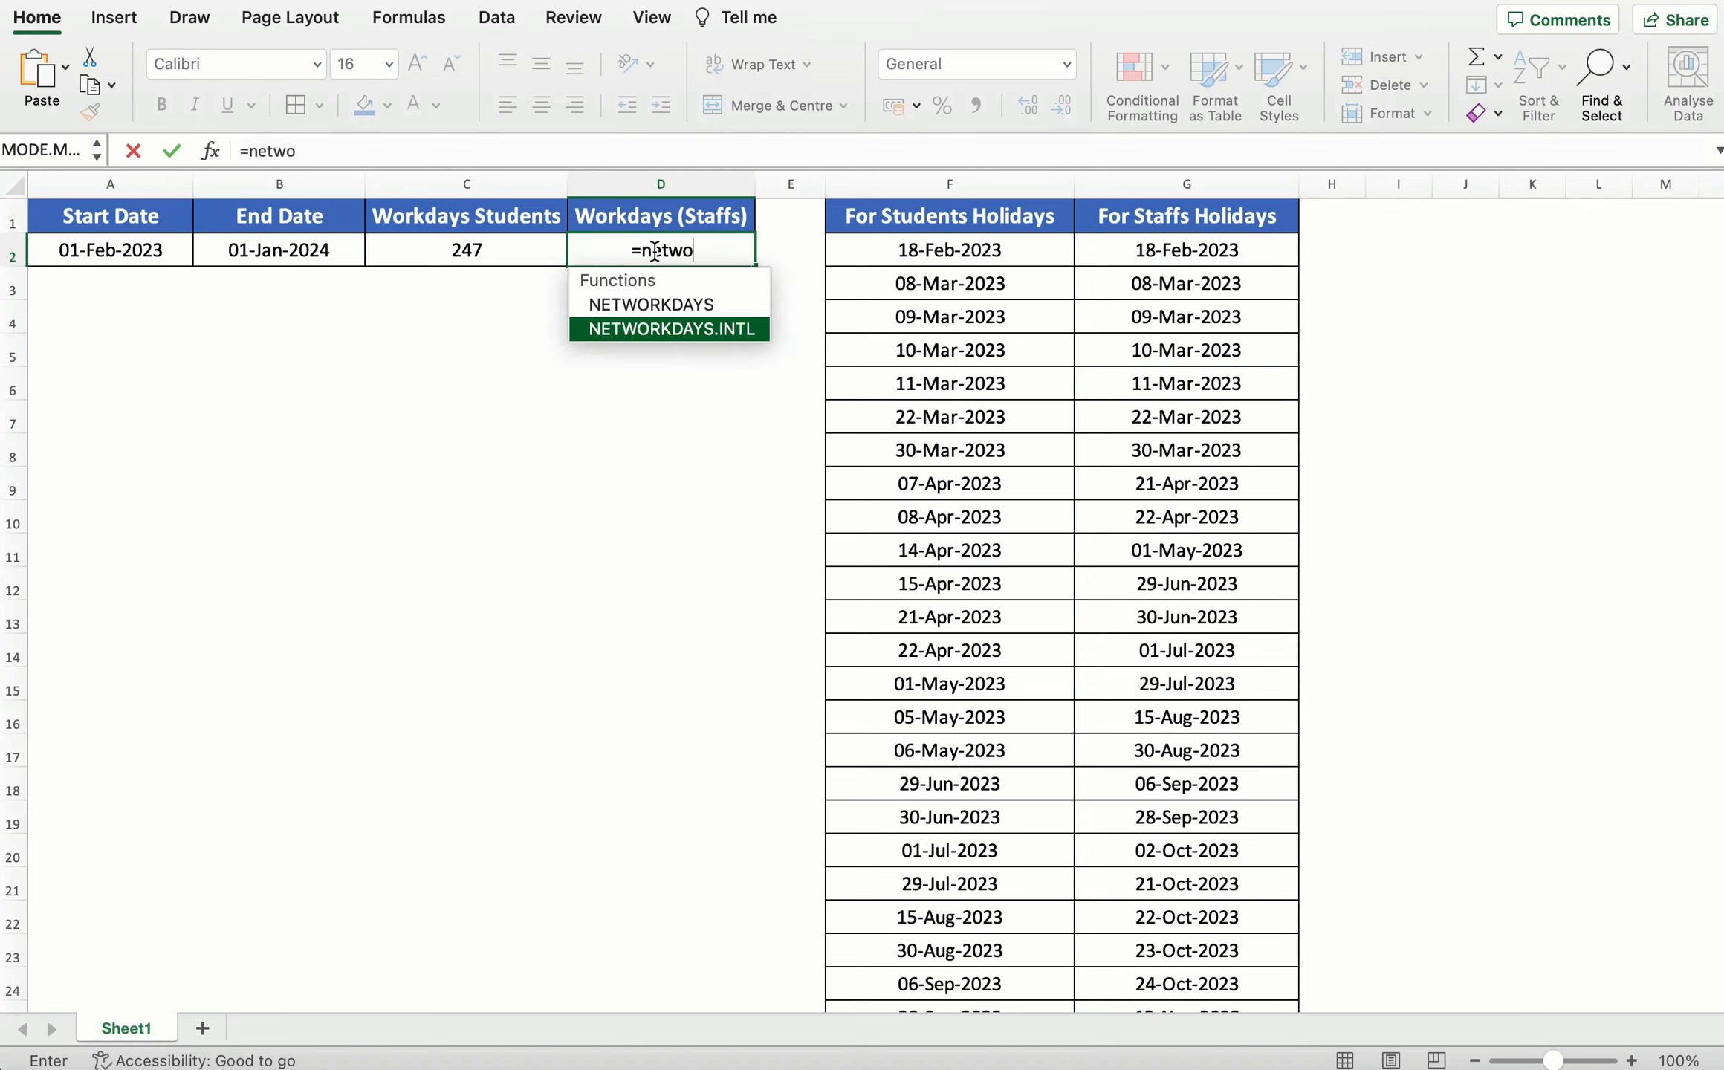
double_click(722, 321)
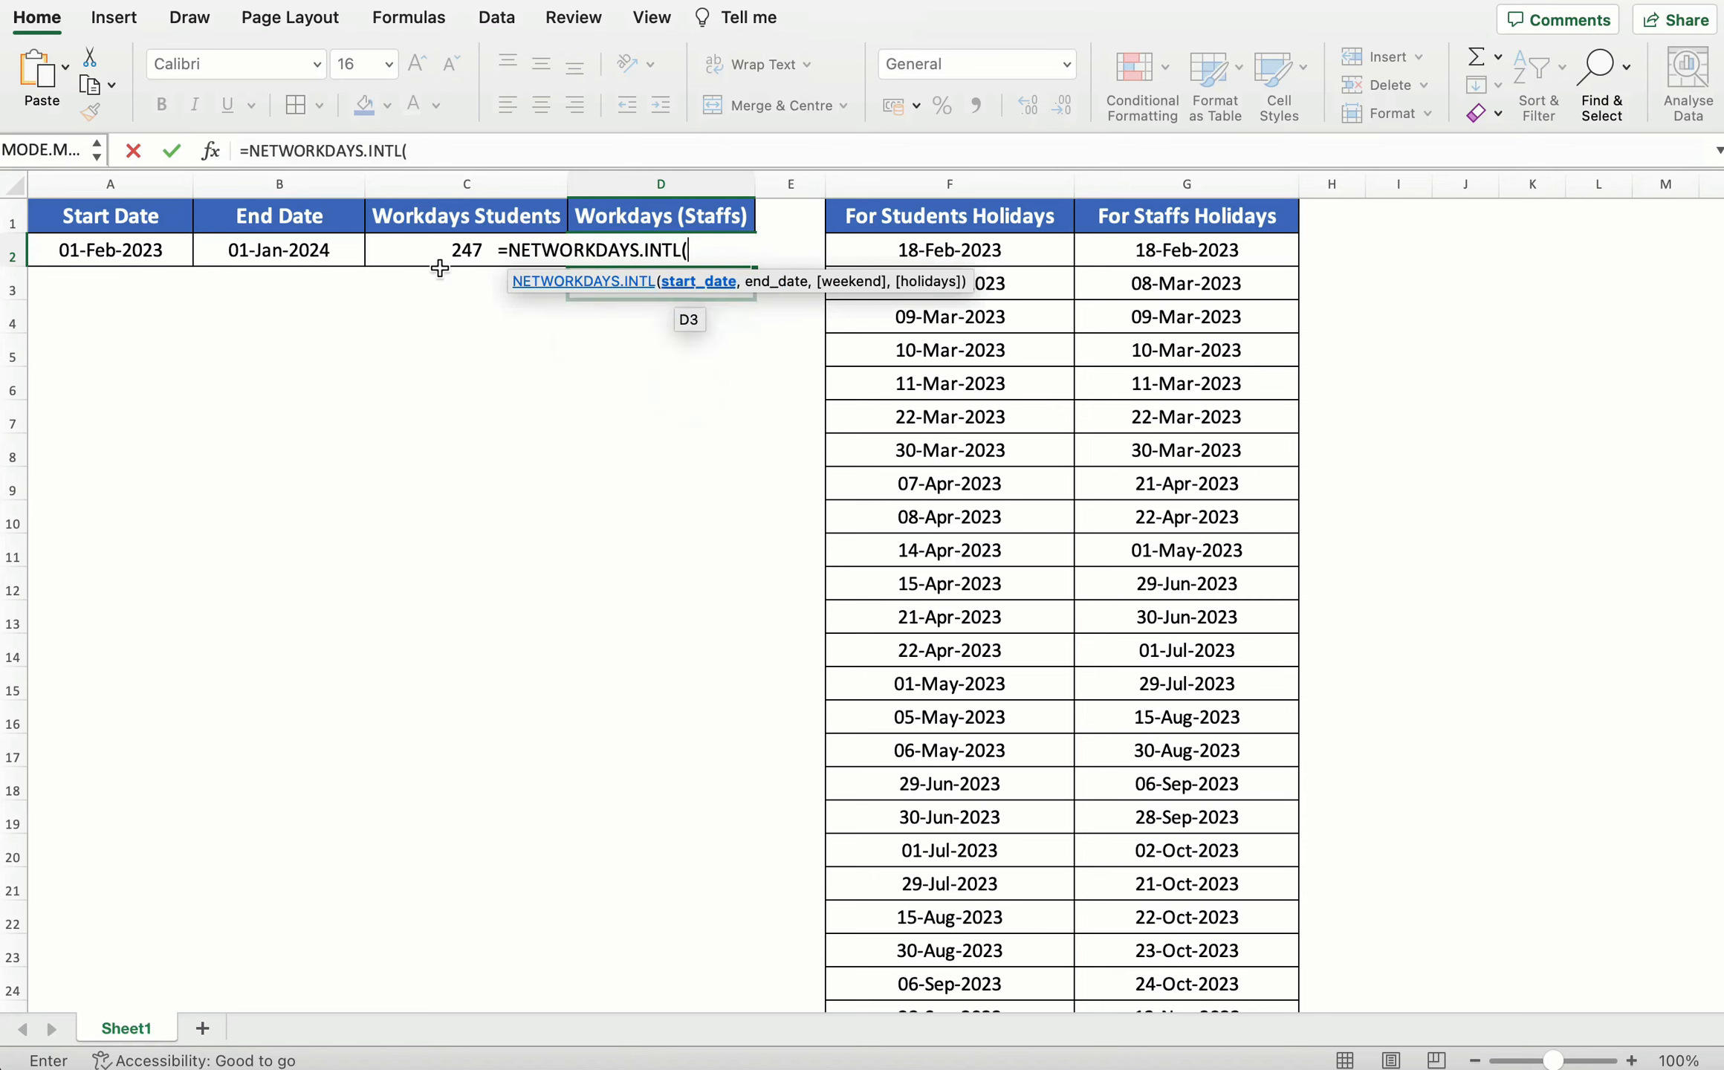
left_click(141, 248)
type(",")
left_click(251, 250)
type(",")
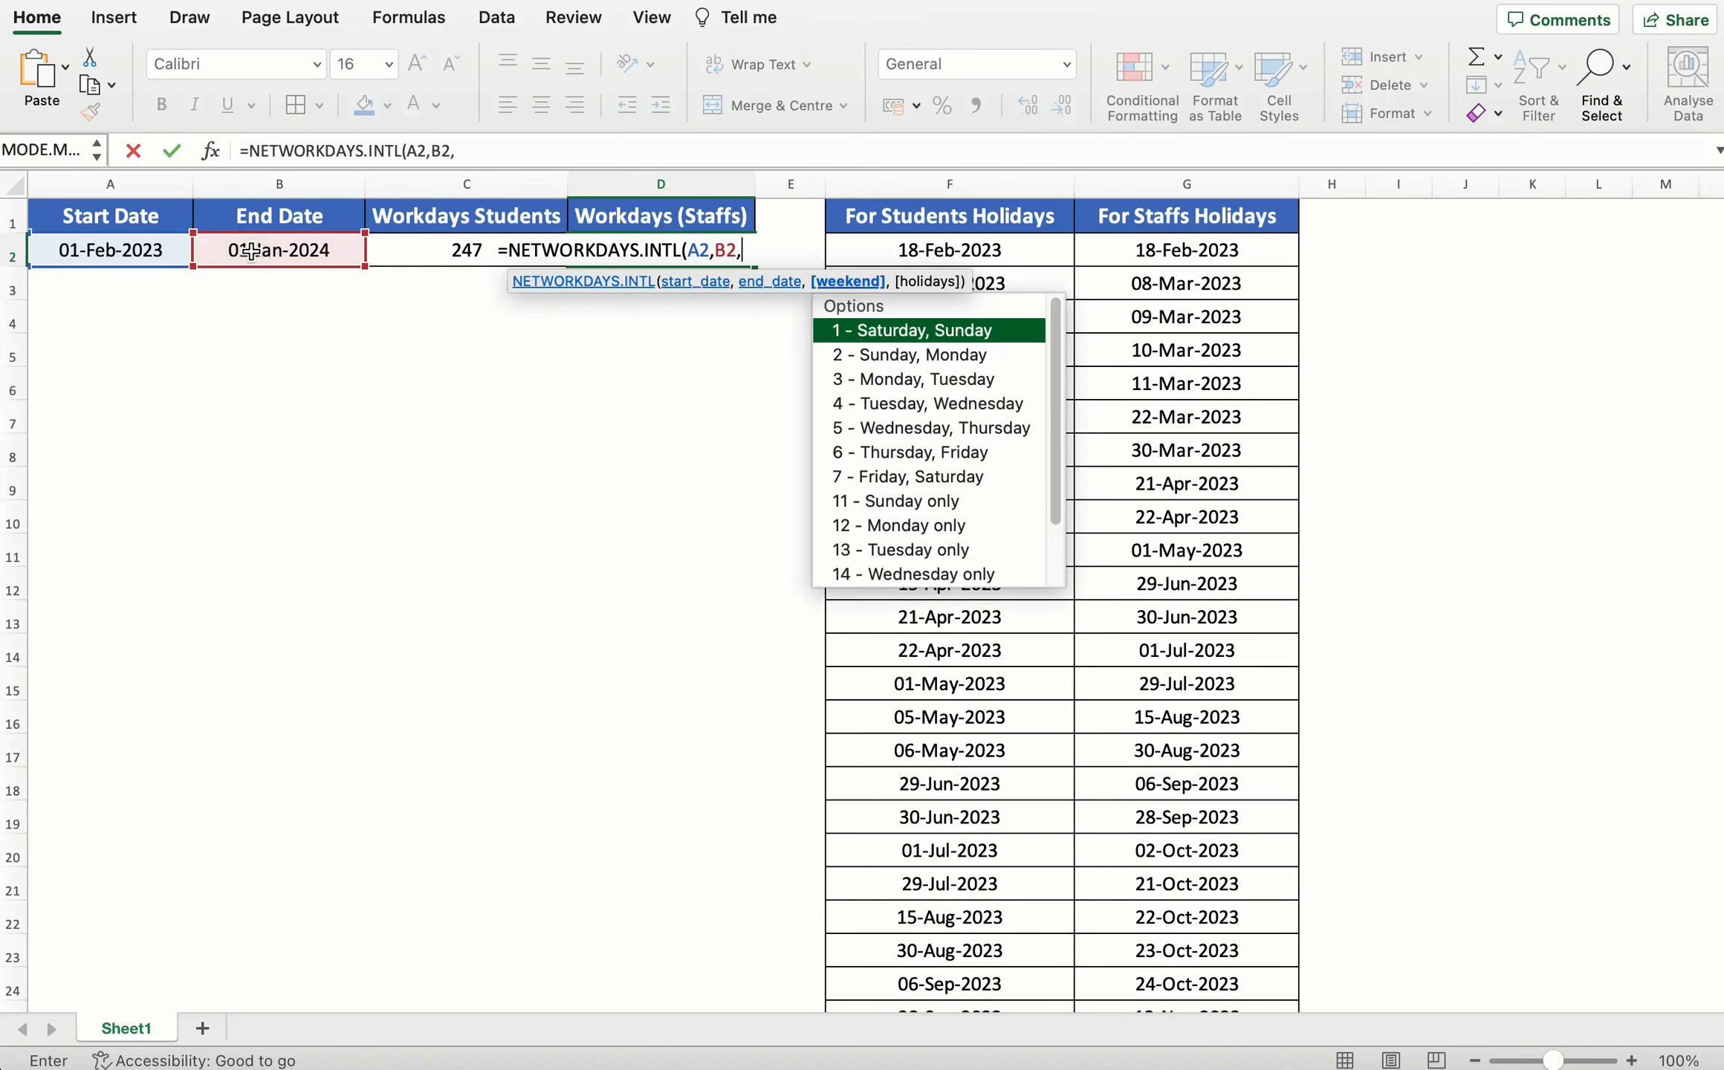
double_click(949, 499)
Add the staff holidays G2:G32 as the holidays argument and complete the formula in D2.
type(",")
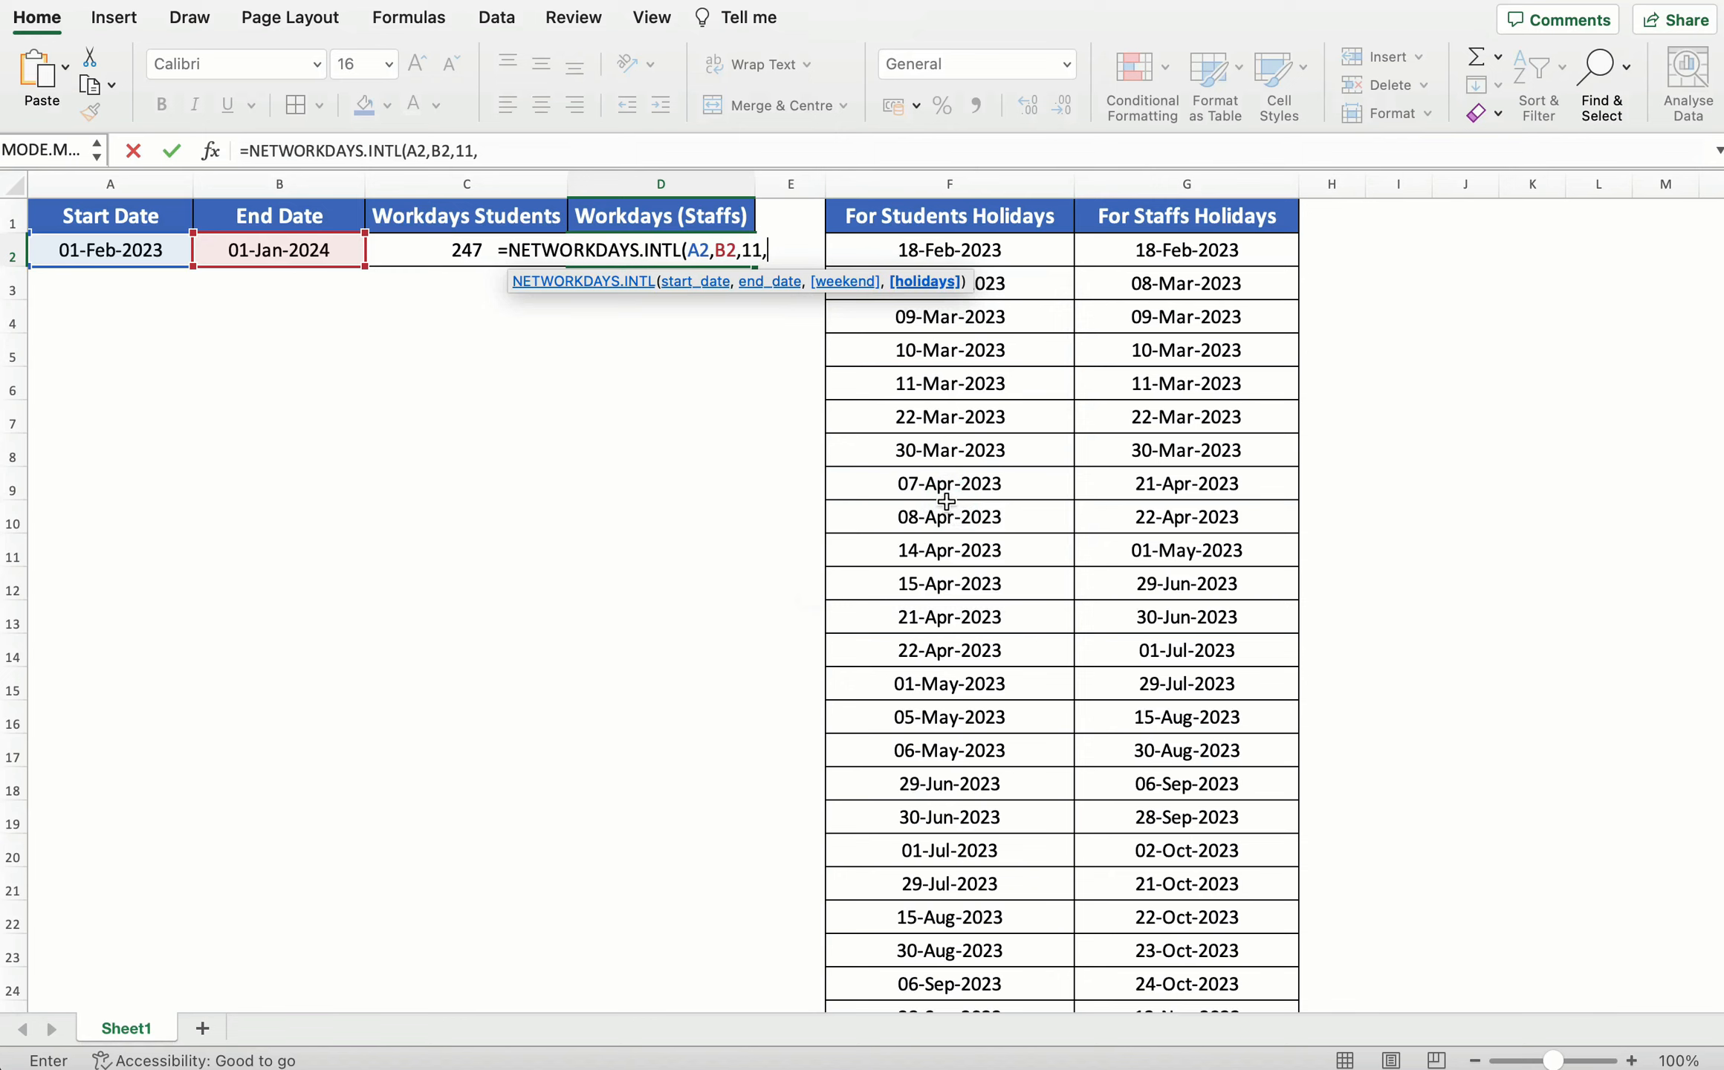
left_click(1214, 252)
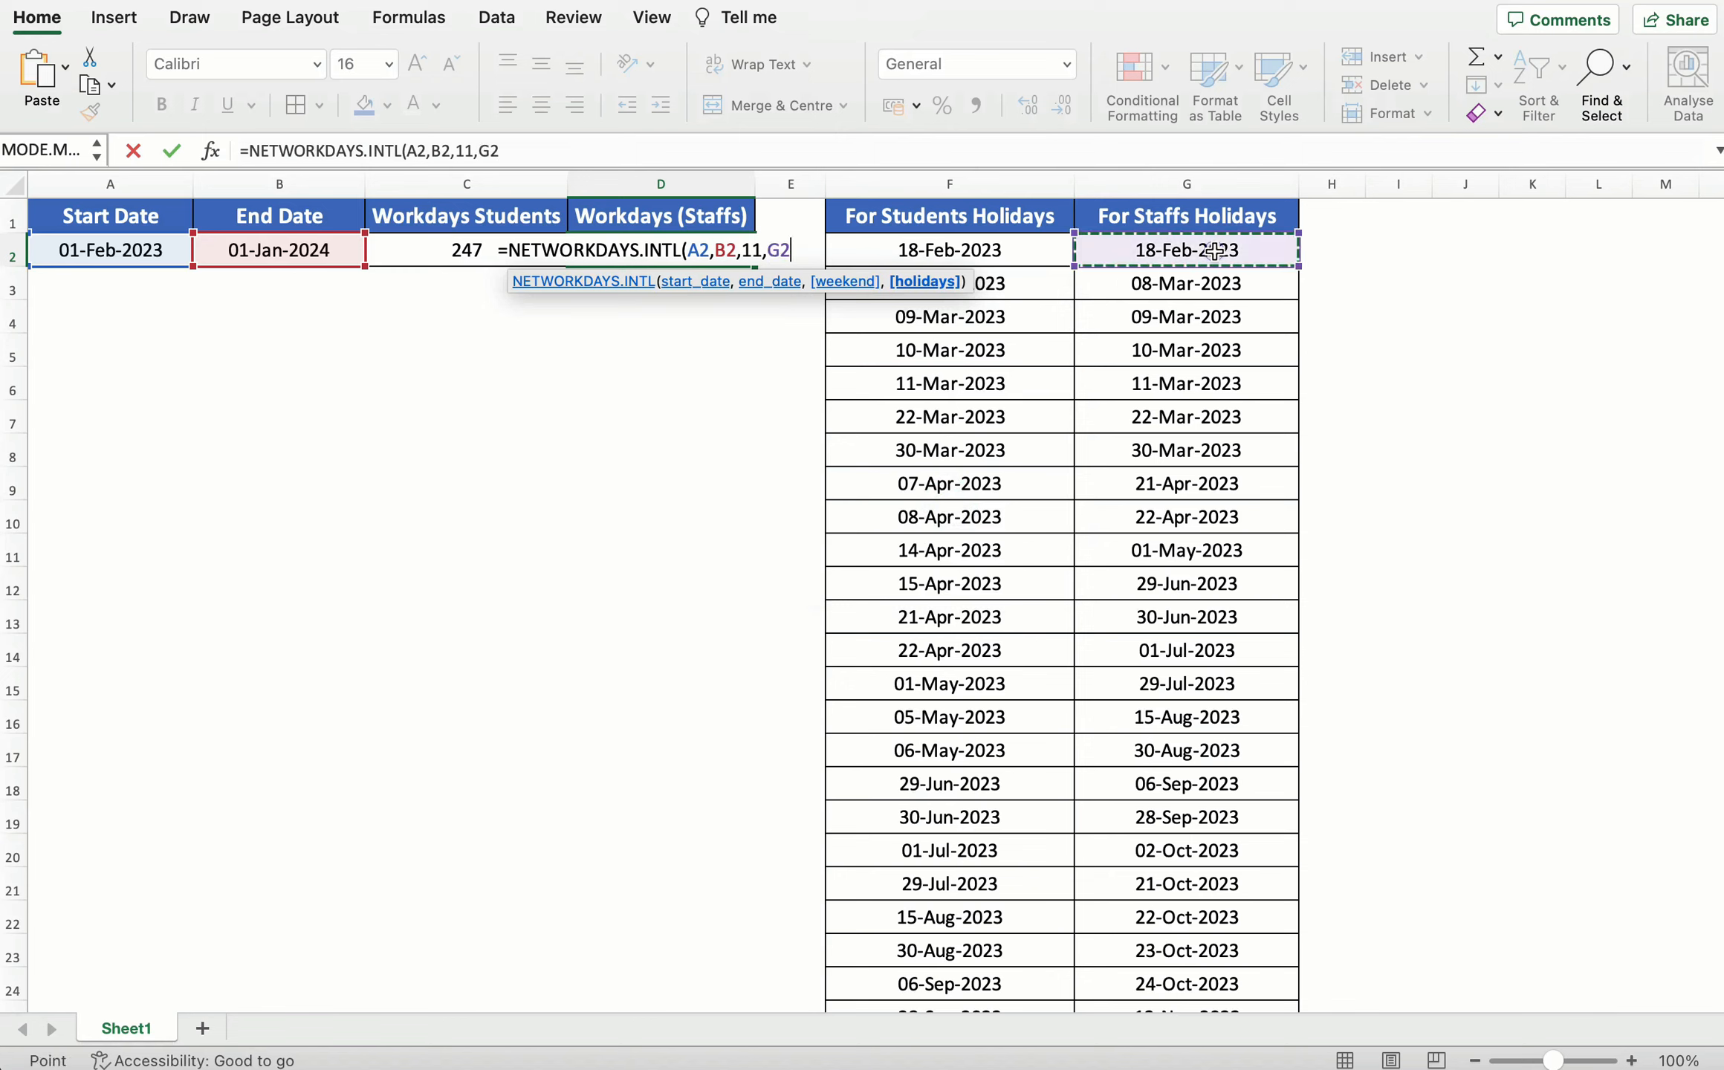
left_click_drag(1214, 251, 1233, 831)
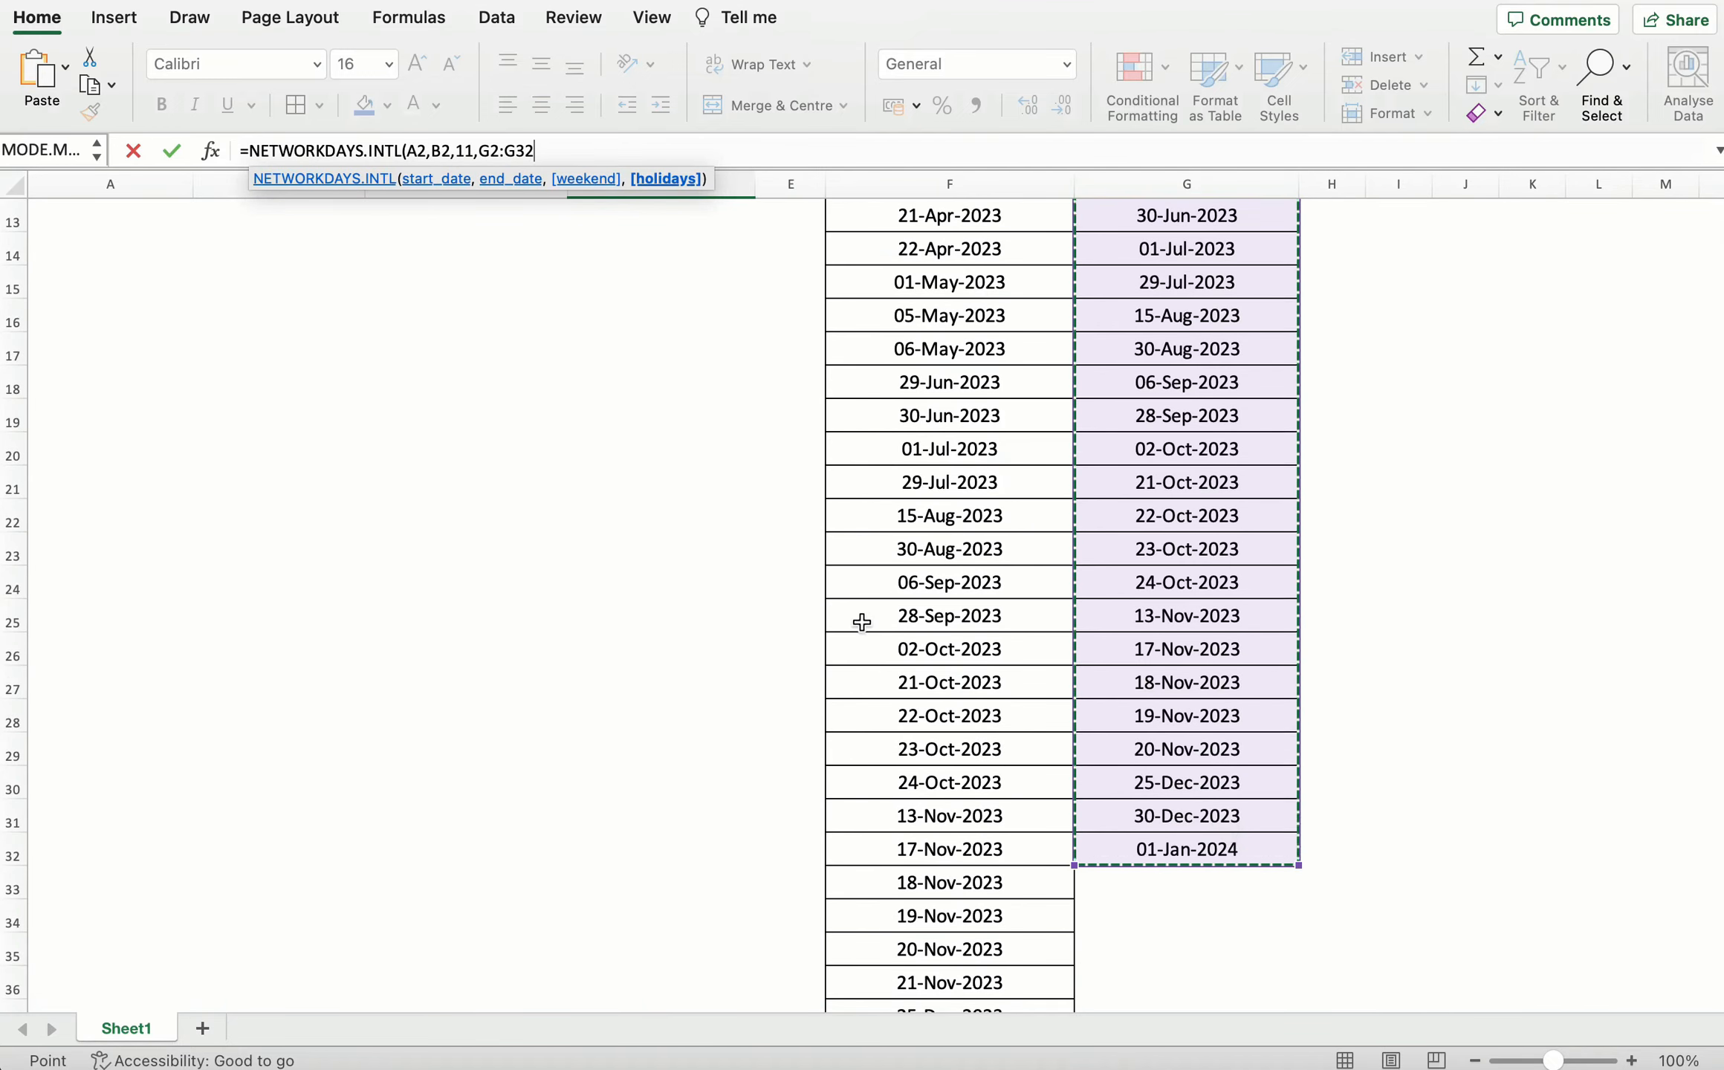
scroll(862, 620, "up", 5)
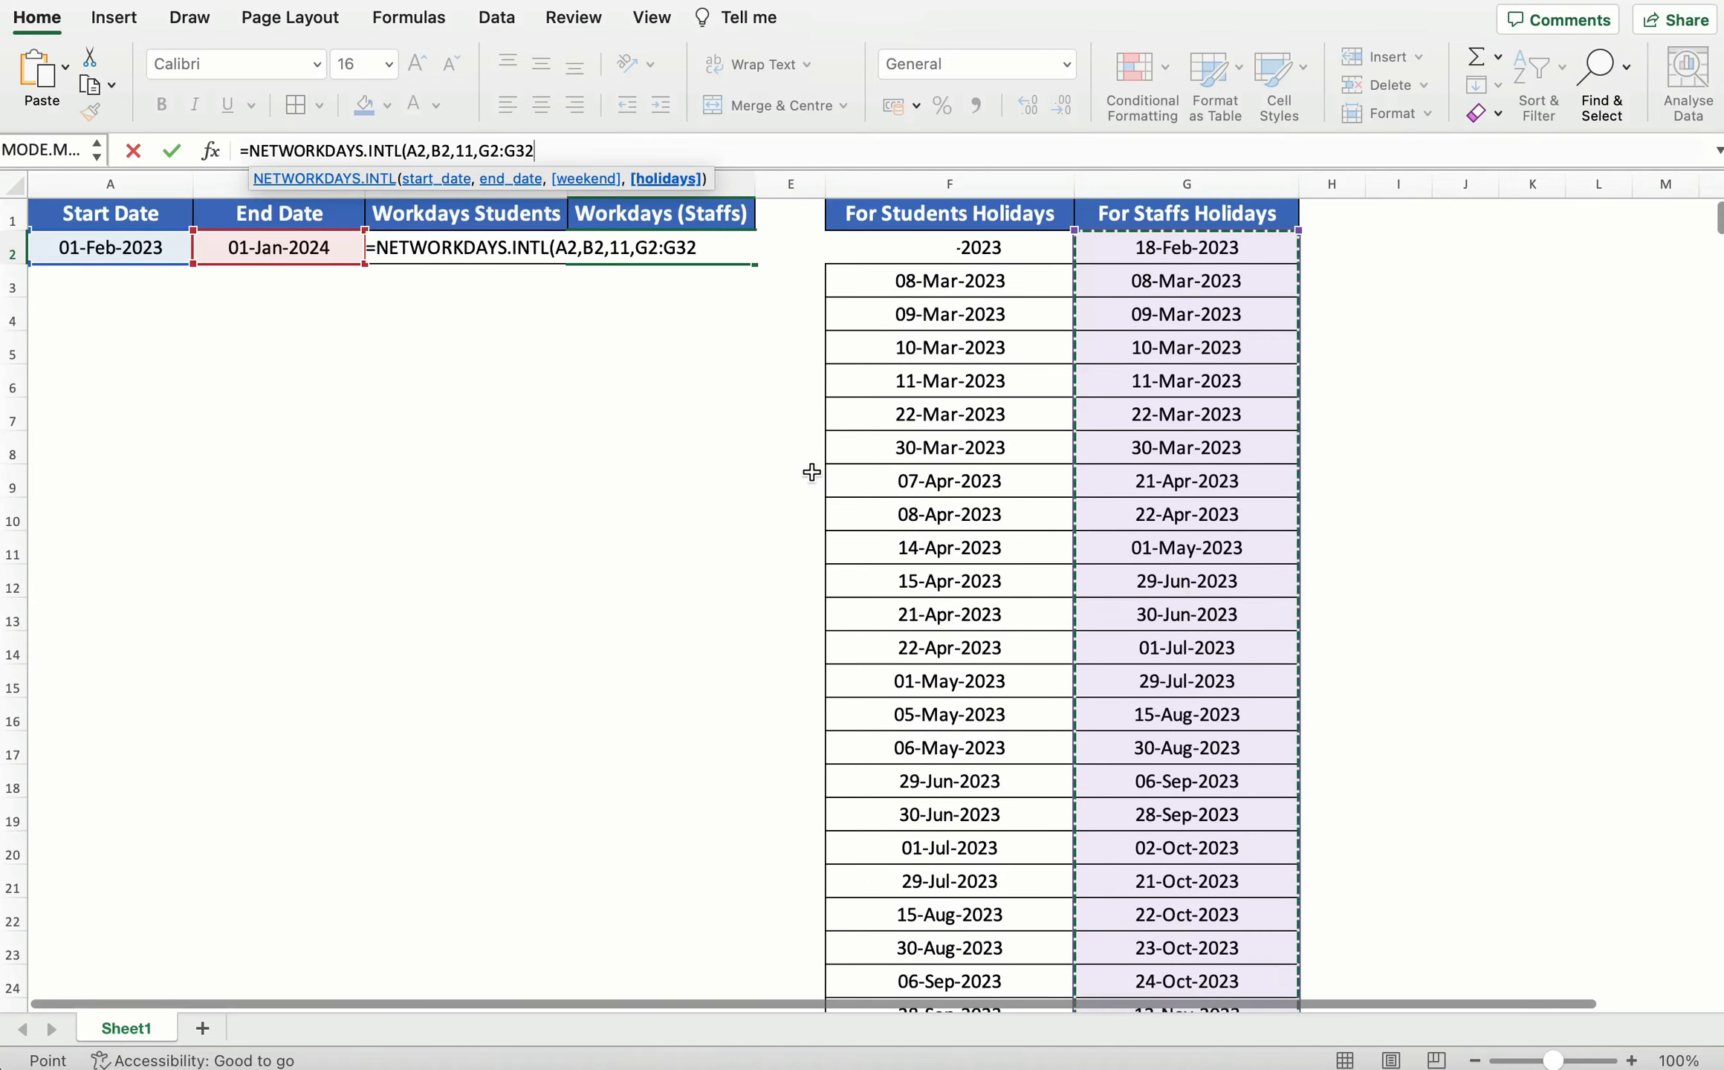
type(")")
key("Return")
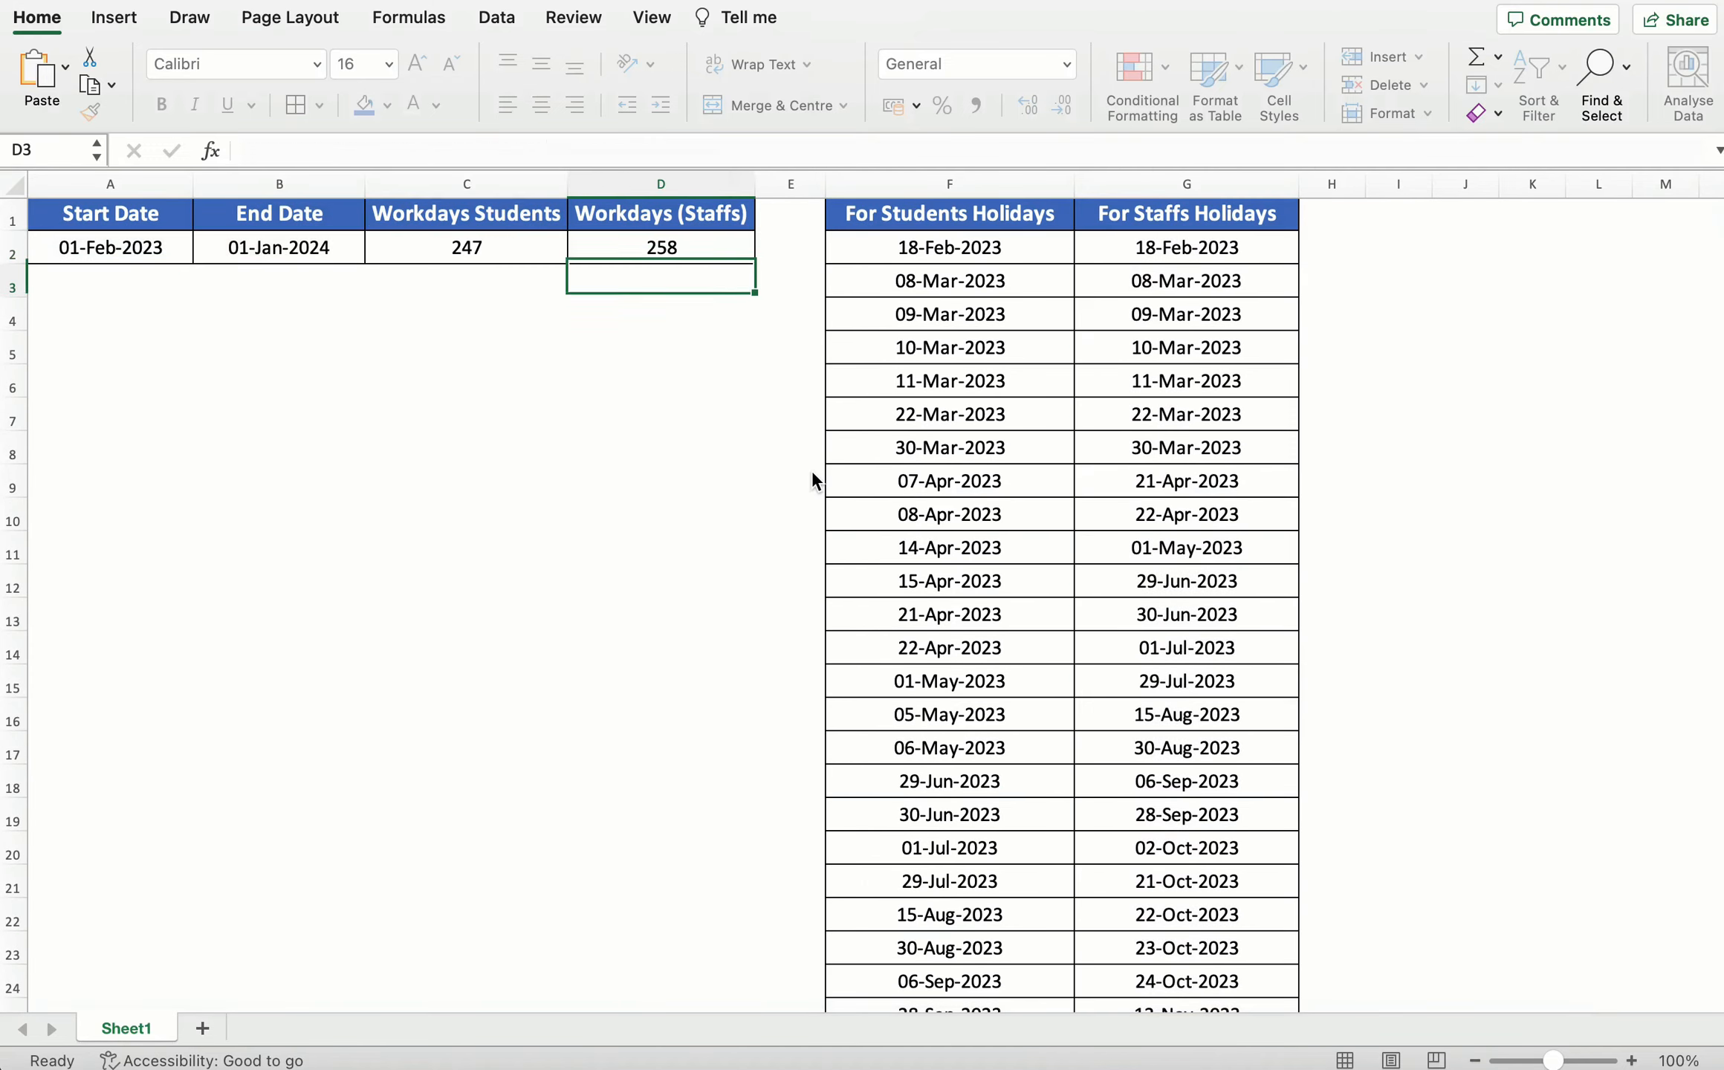
left_click(676, 250)
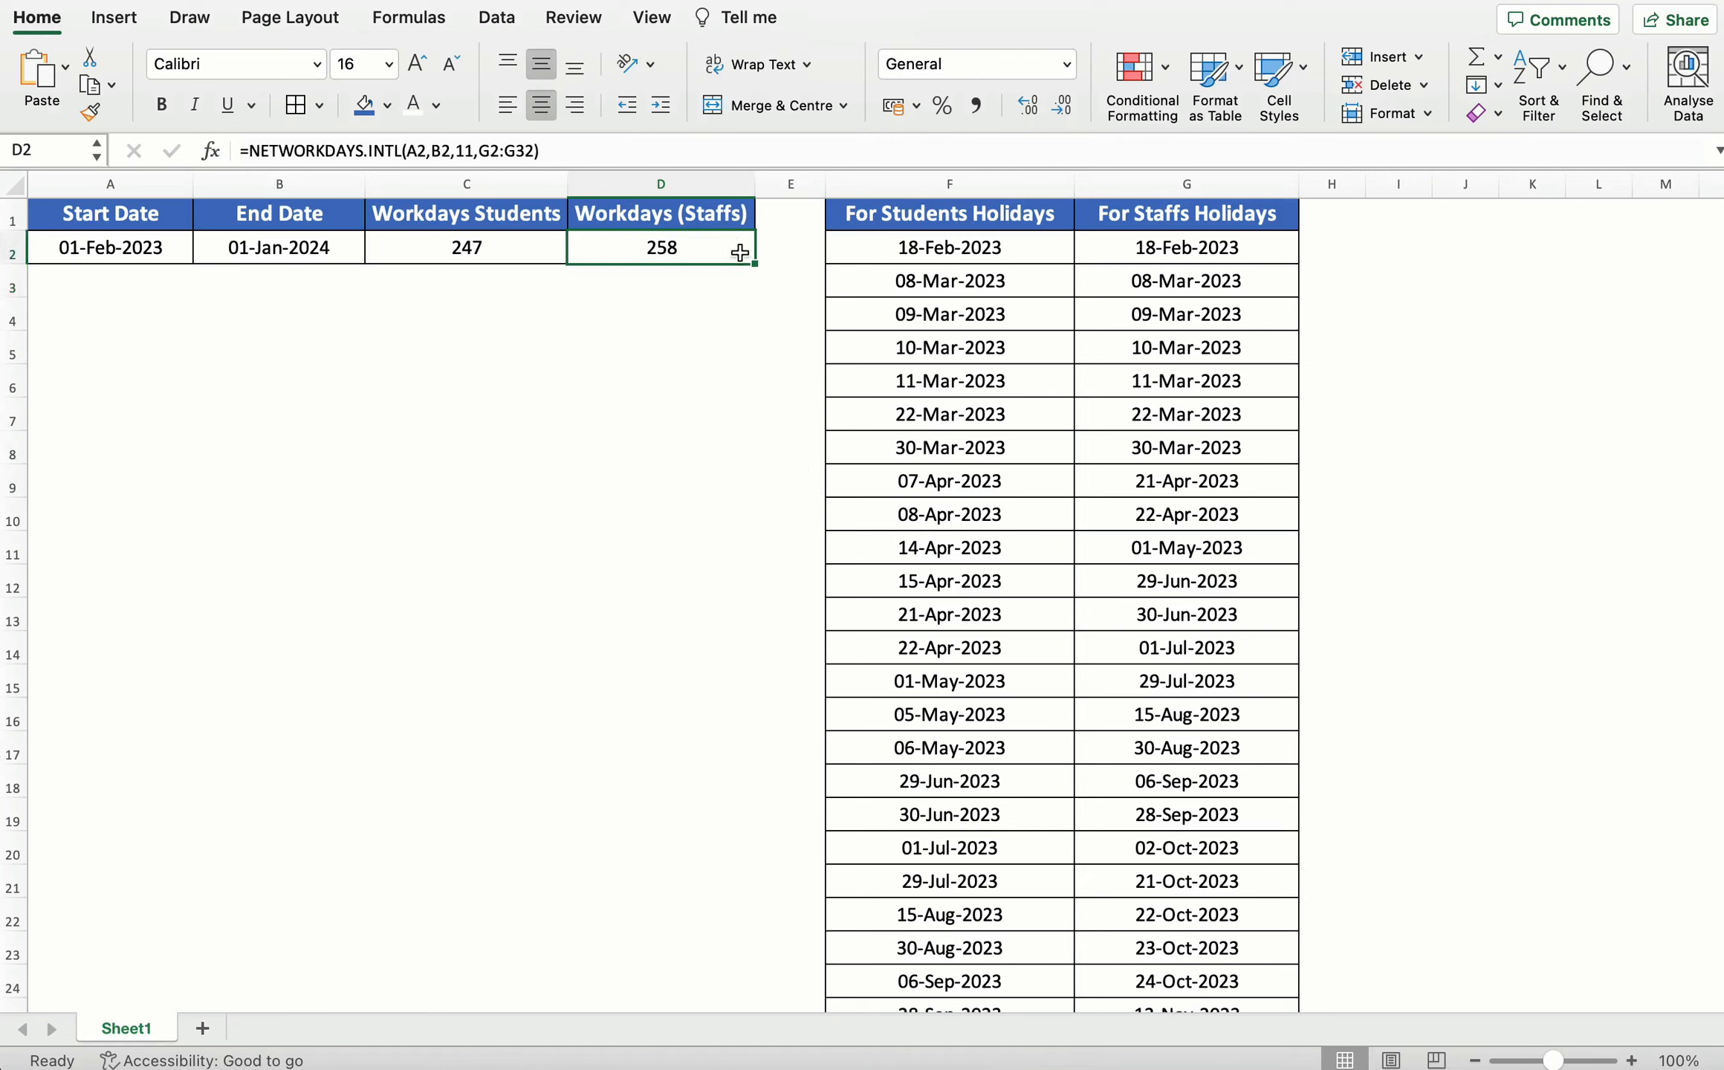
left_click(509, 248)
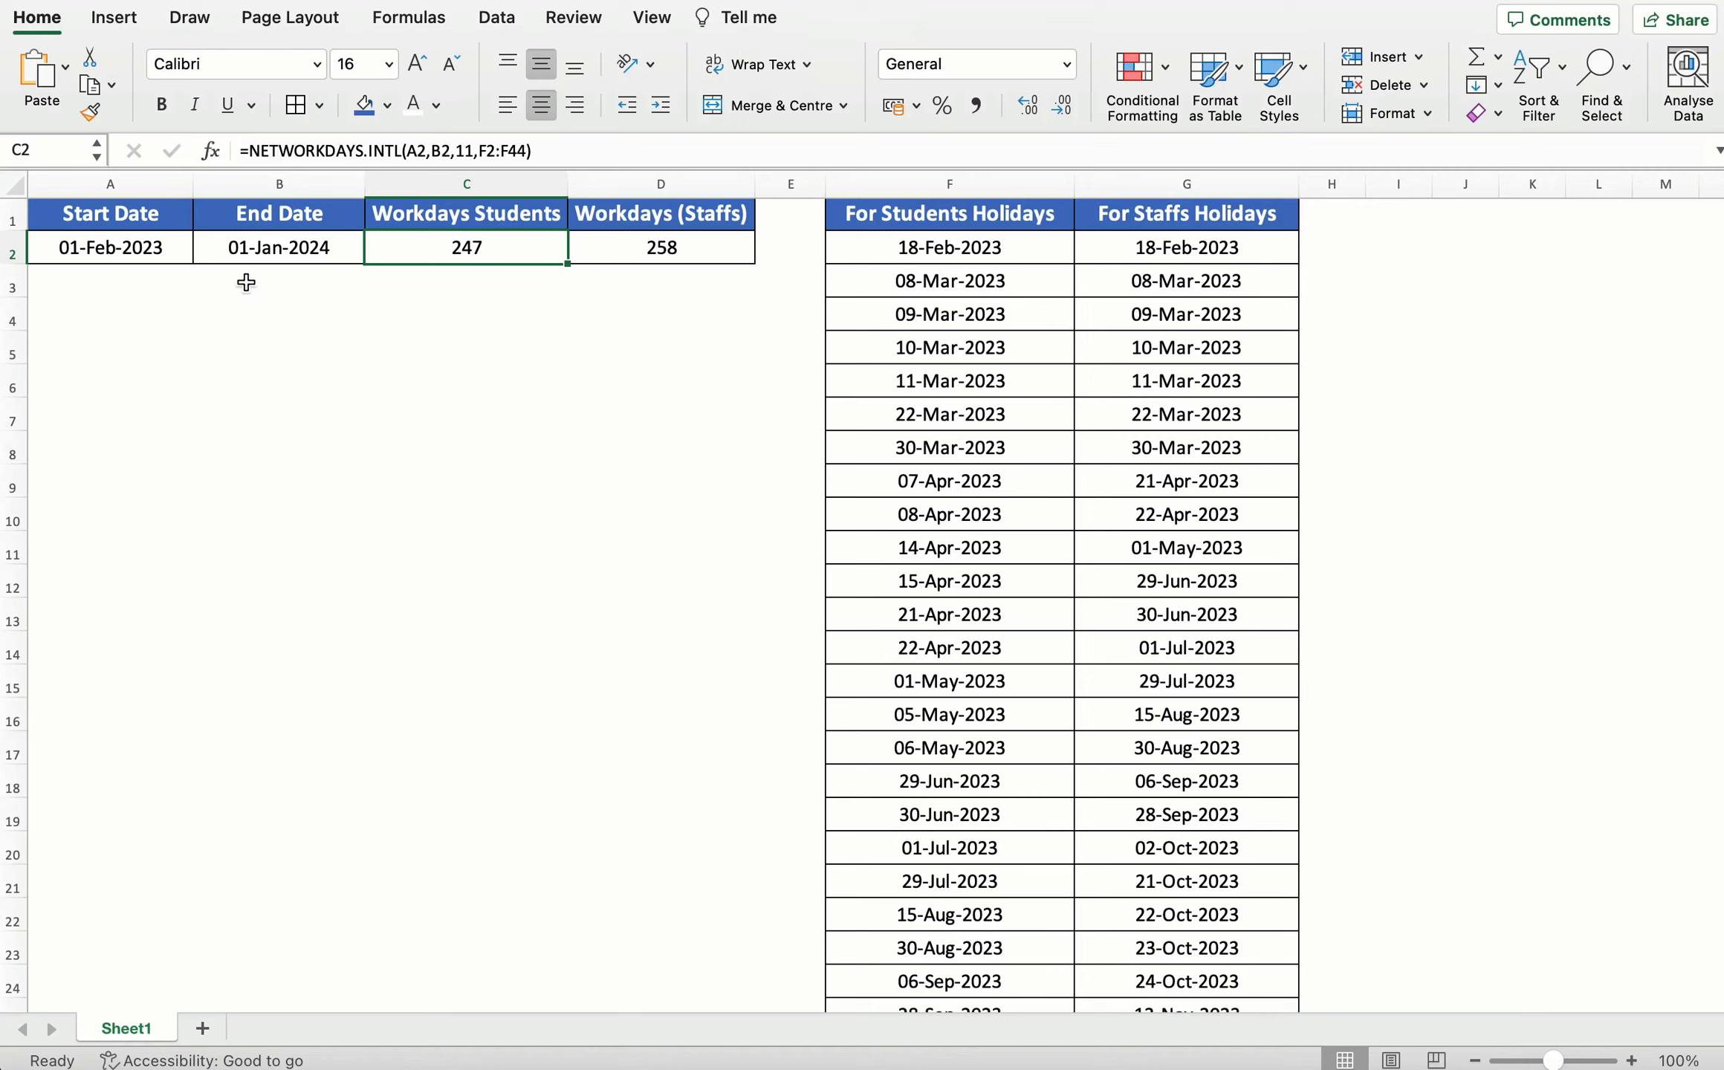
left_click(1289, 0)
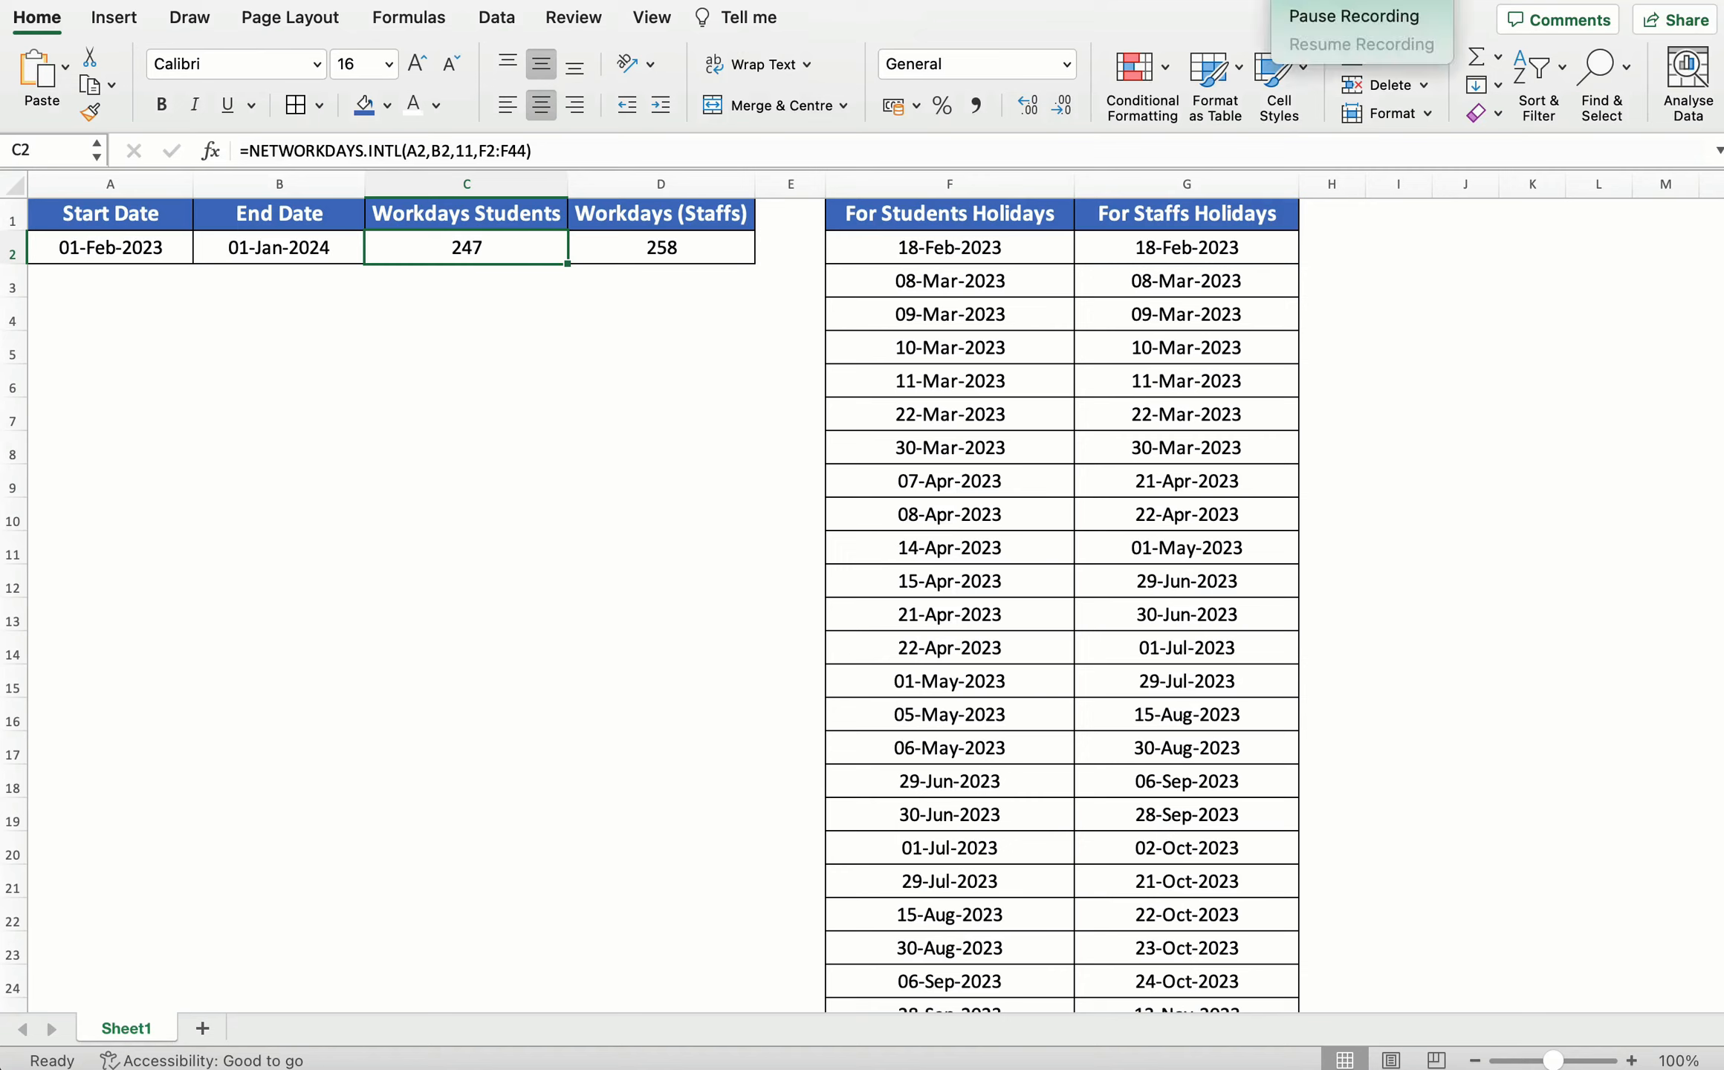